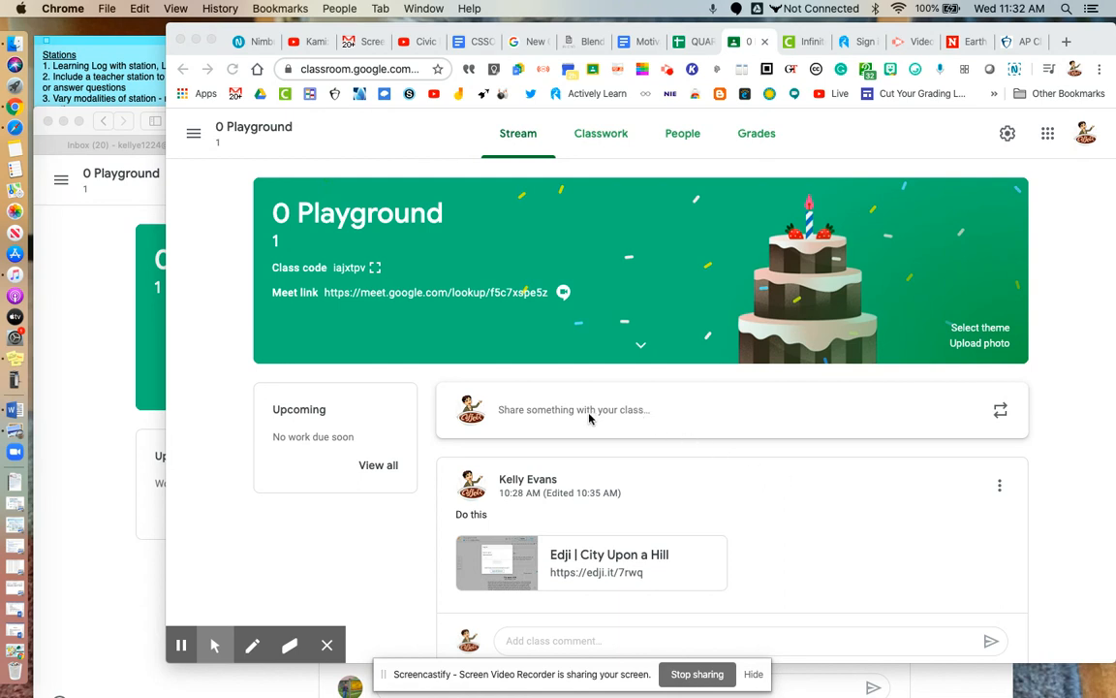
# Post an announcement to all students reading "For todays meet be ready to discuss: What does Earth Day mean to you?"
pyautogui.click(564, 409)
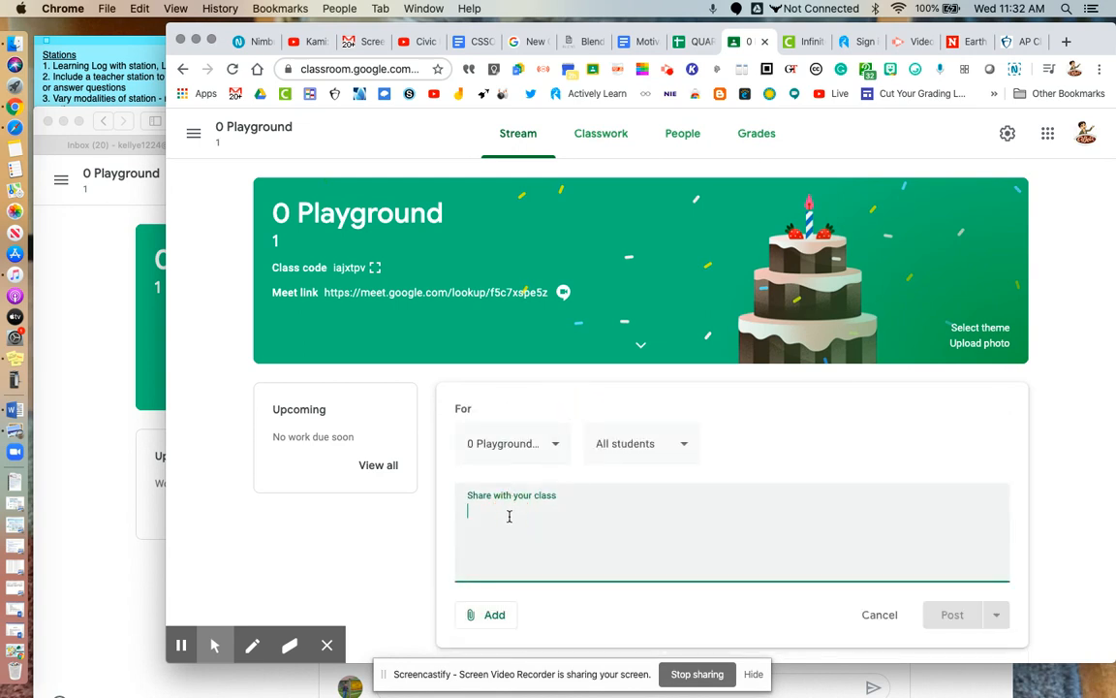
pyautogui.write('For todays m')
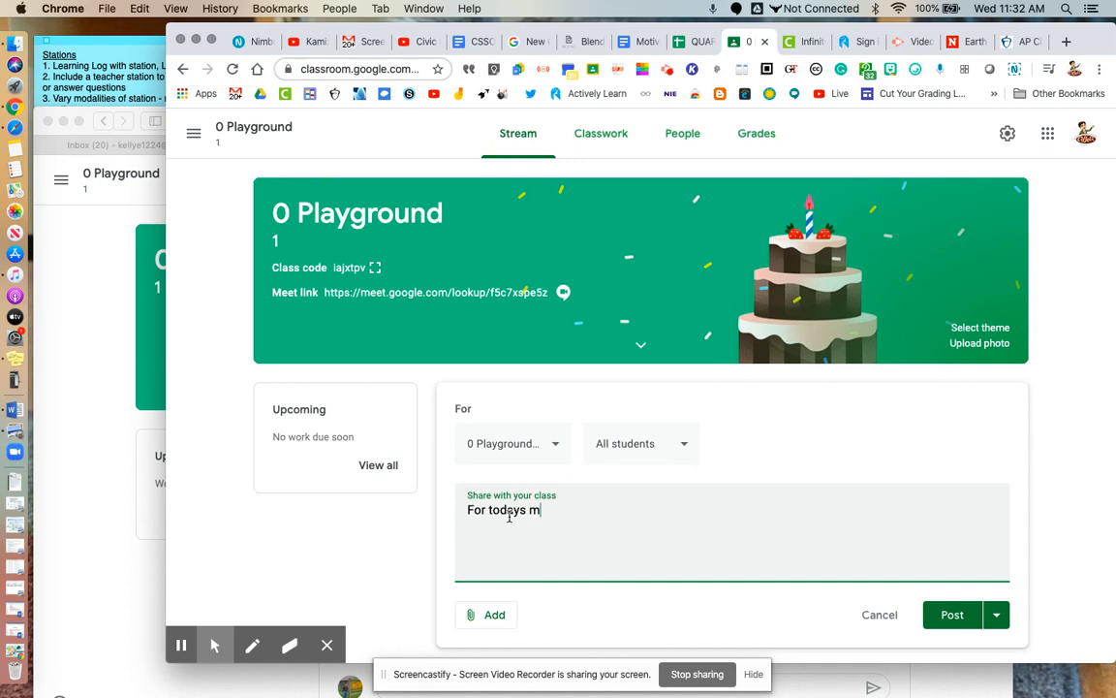
pyautogui.write('eet be ready to discuss')
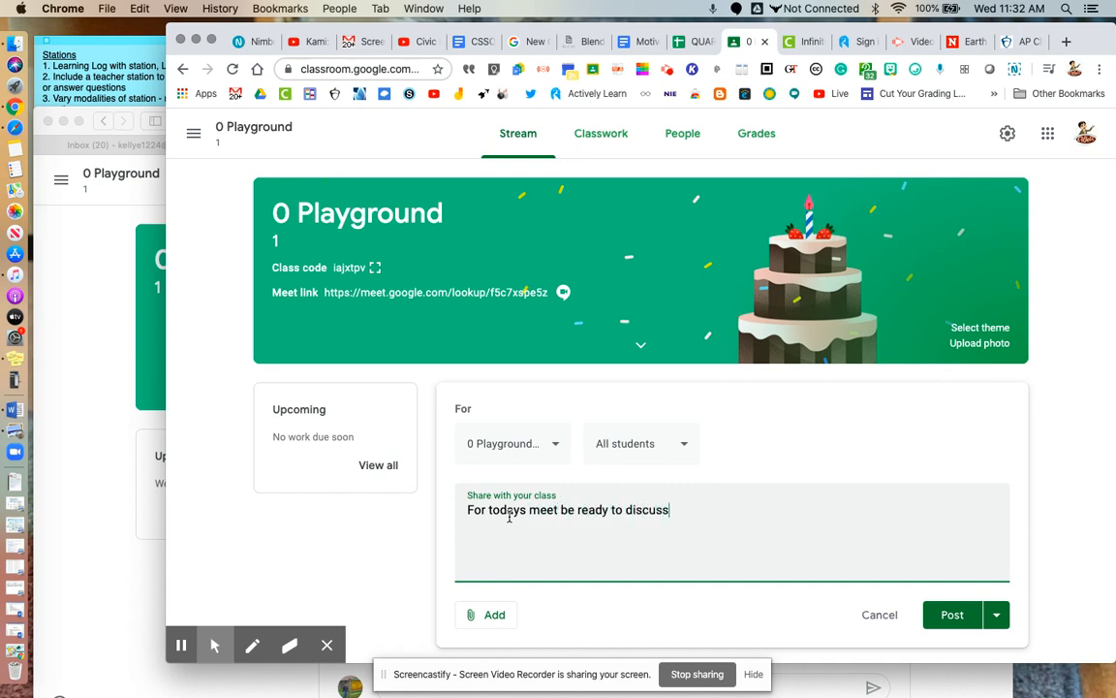
pyautogui.write(':  What does Earth ')
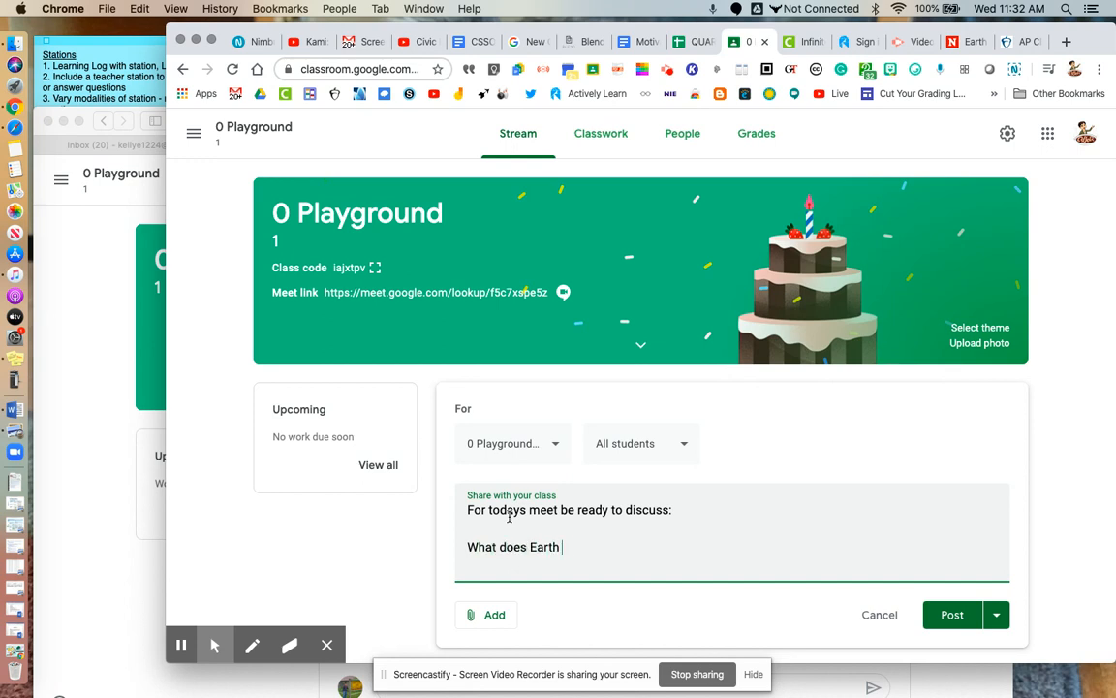
pyautogui.write('Day mean to you')
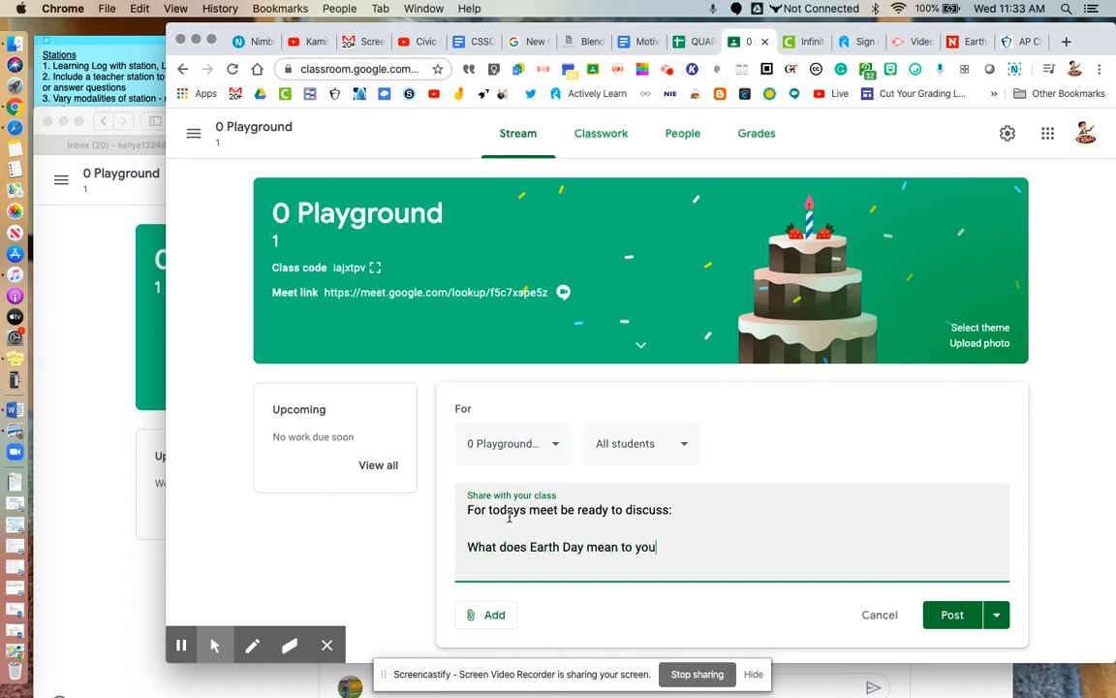
pyautogui.write('?')
pyautogui.click(952, 614)
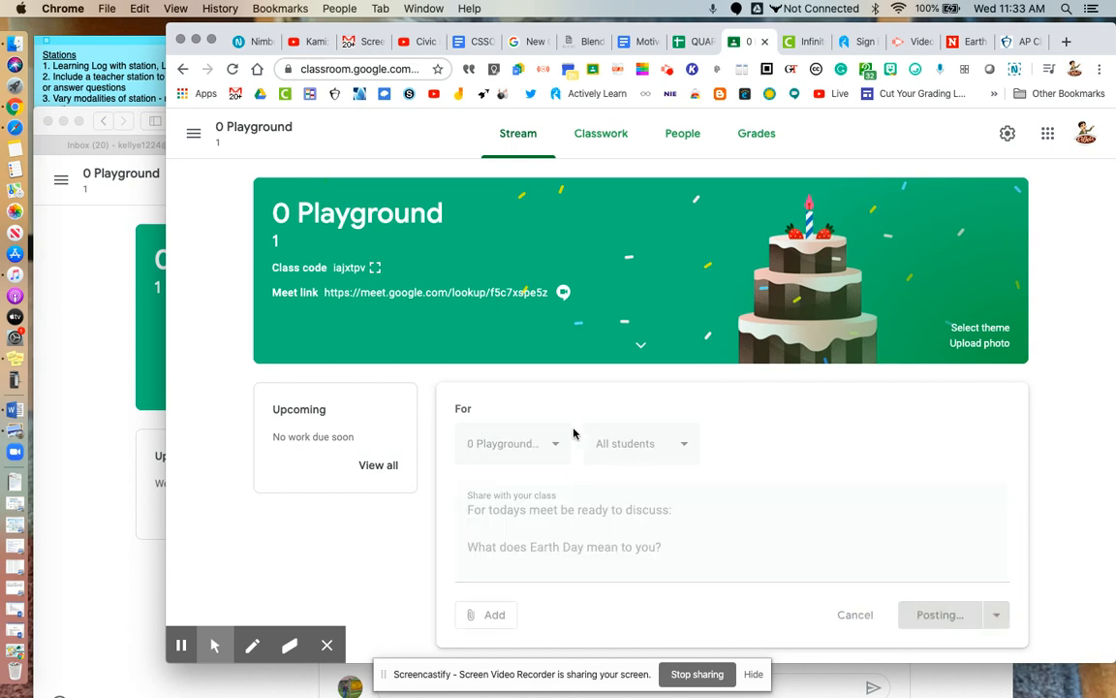
# Switch to the student's Safari window and reload the 0 Playground stream to check the new announcement
pyautogui.click(77, 508)
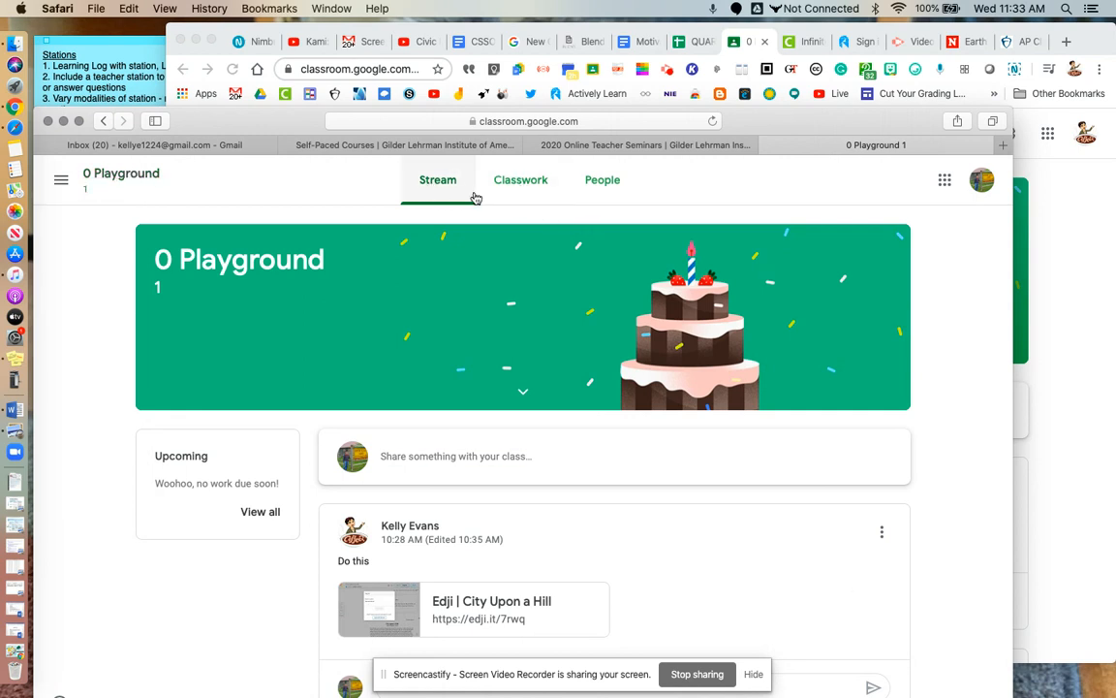
pyautogui.moveTo(296, 125); pyautogui.dragTo(299, 90)
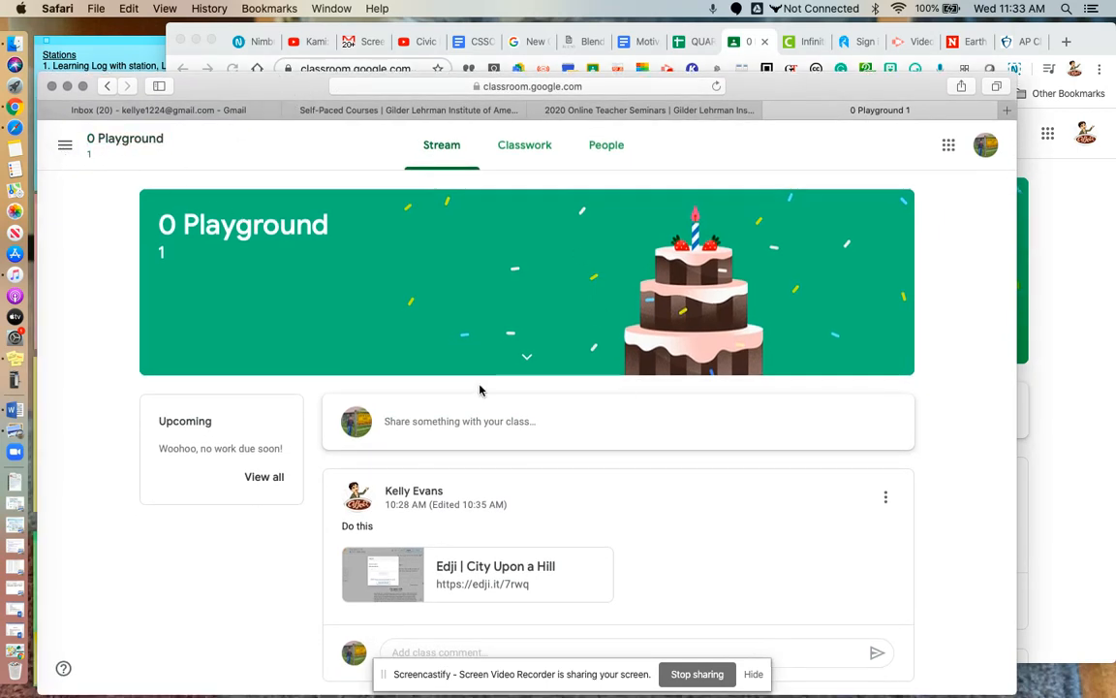
pyautogui.click(718, 86)
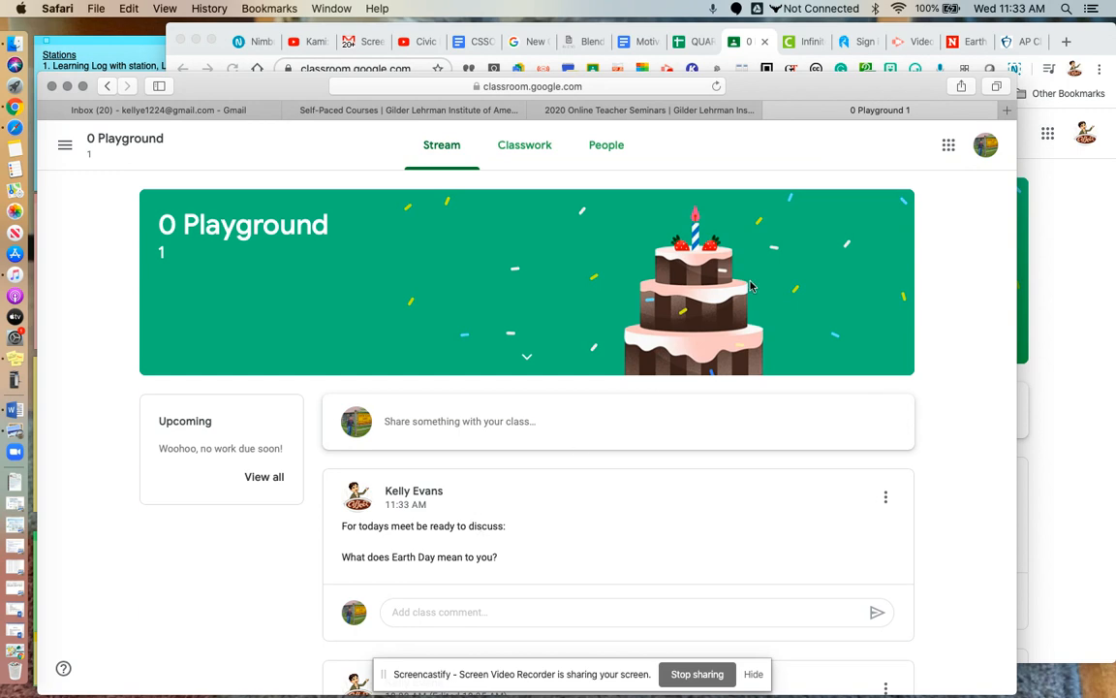
# Switch back to Chrome and share the Newsweek Earth Day 2020 article to the 0 Playground class with the Share to Classroom extension
pyautogui.click(741, 45)
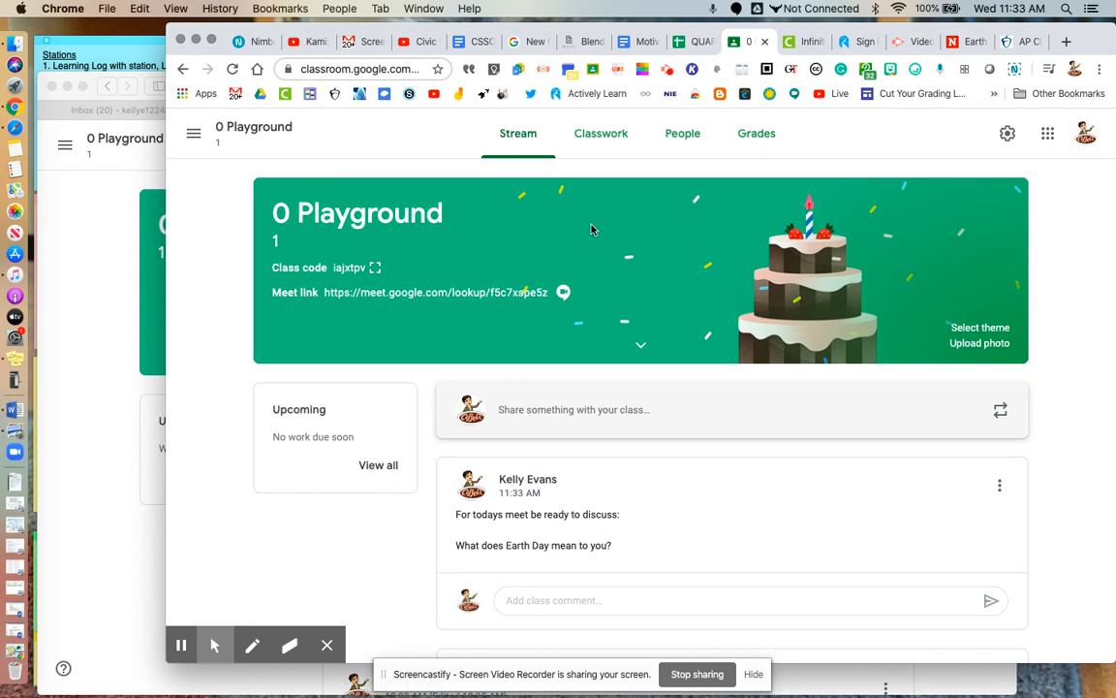
pyautogui.click(598, 142)
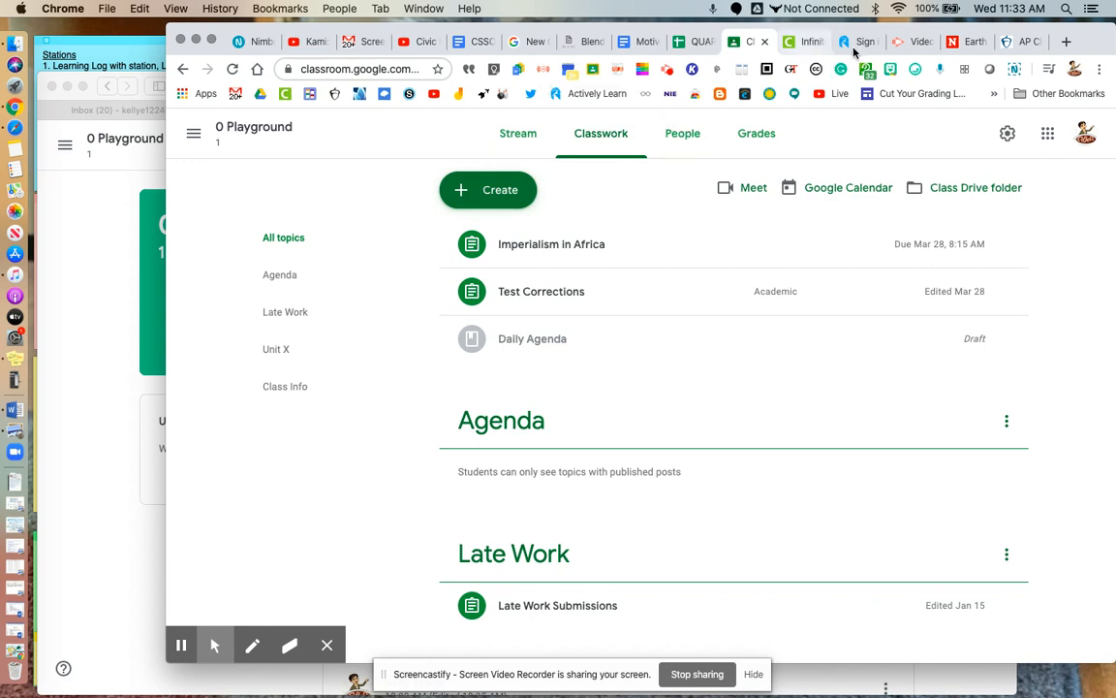
pyautogui.click(965, 41)
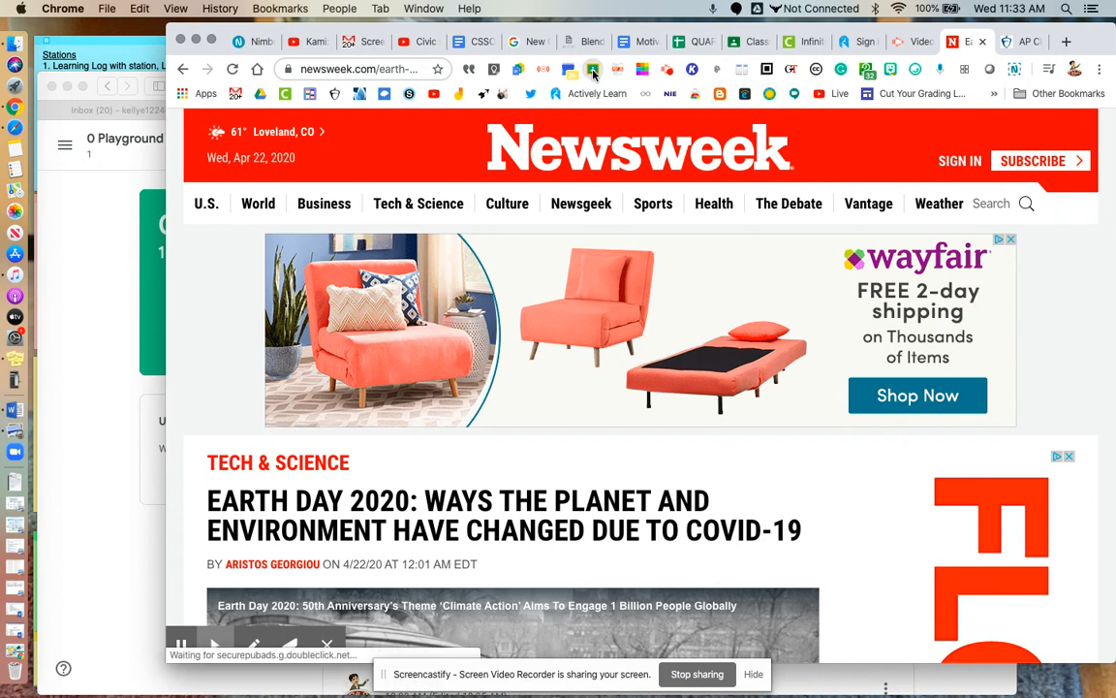
pyautogui.click(593, 73)
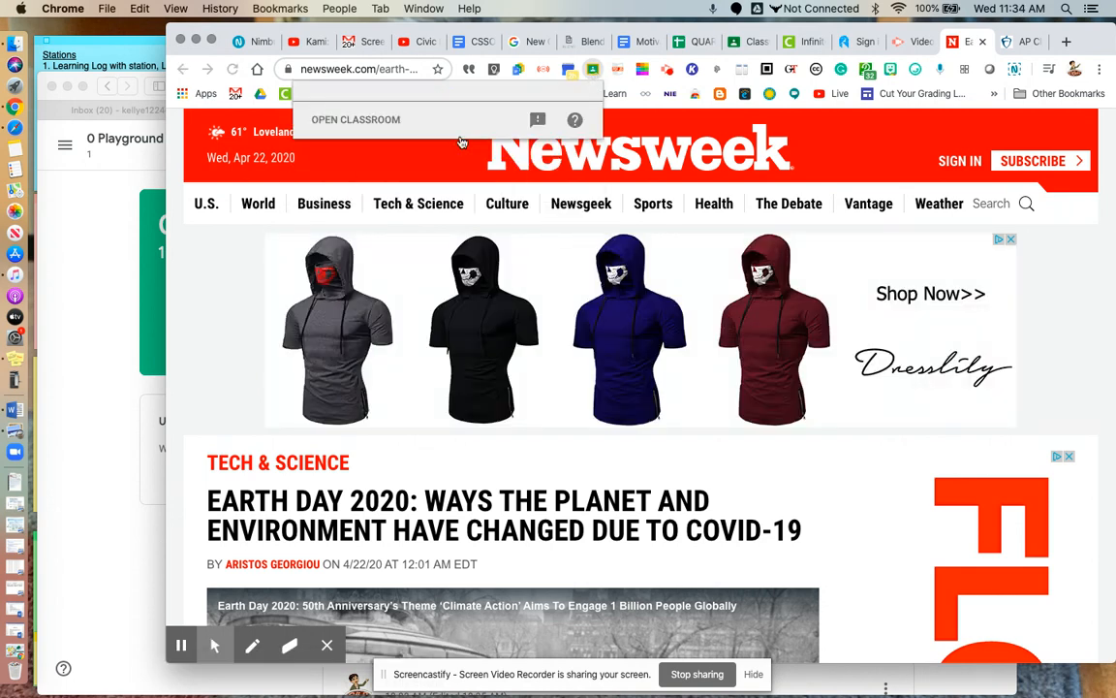
pyautogui.click(424, 138)
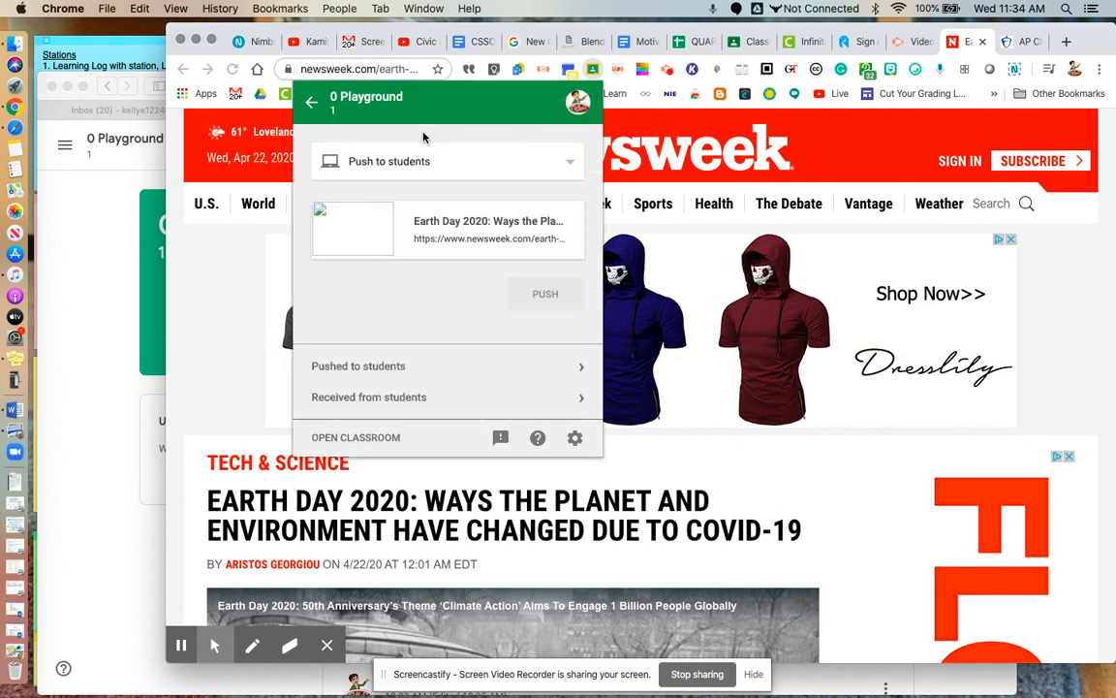
# Choose Ask question as the share type for 0 Playground and start a new question with the article attached
pyautogui.click(485, 220)
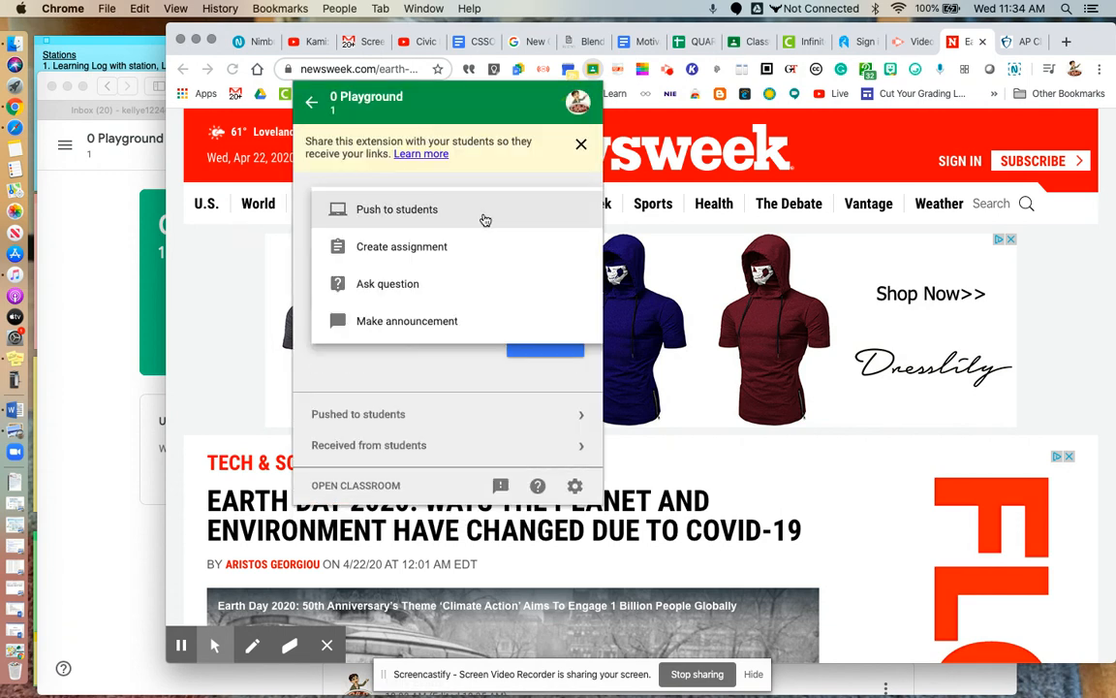
pyautogui.click(396, 286)
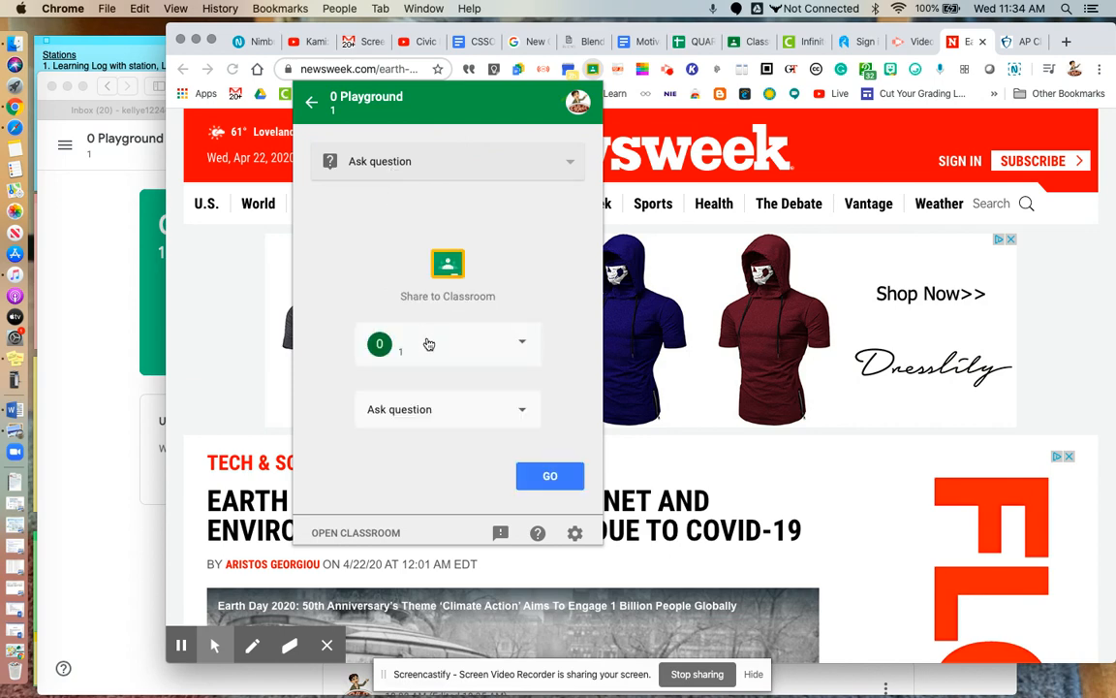
pyautogui.click(428, 344)
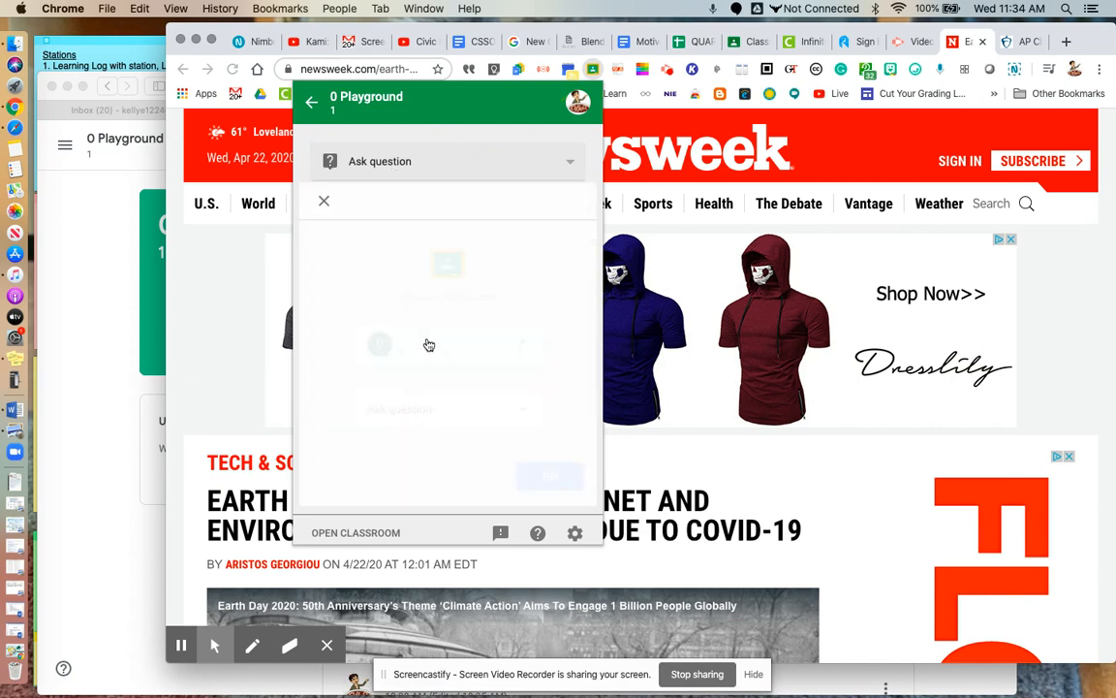
pyautogui.click(329, 203)
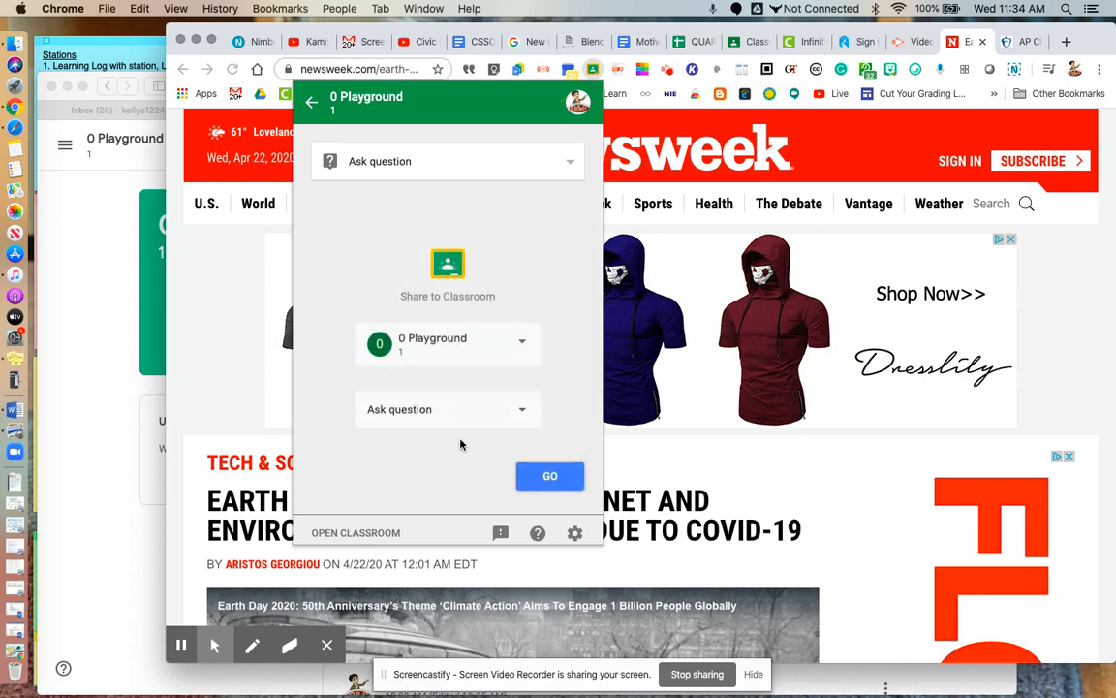
pyautogui.click(462, 412)
pyautogui.click(565, 405)
pyautogui.click(551, 475)
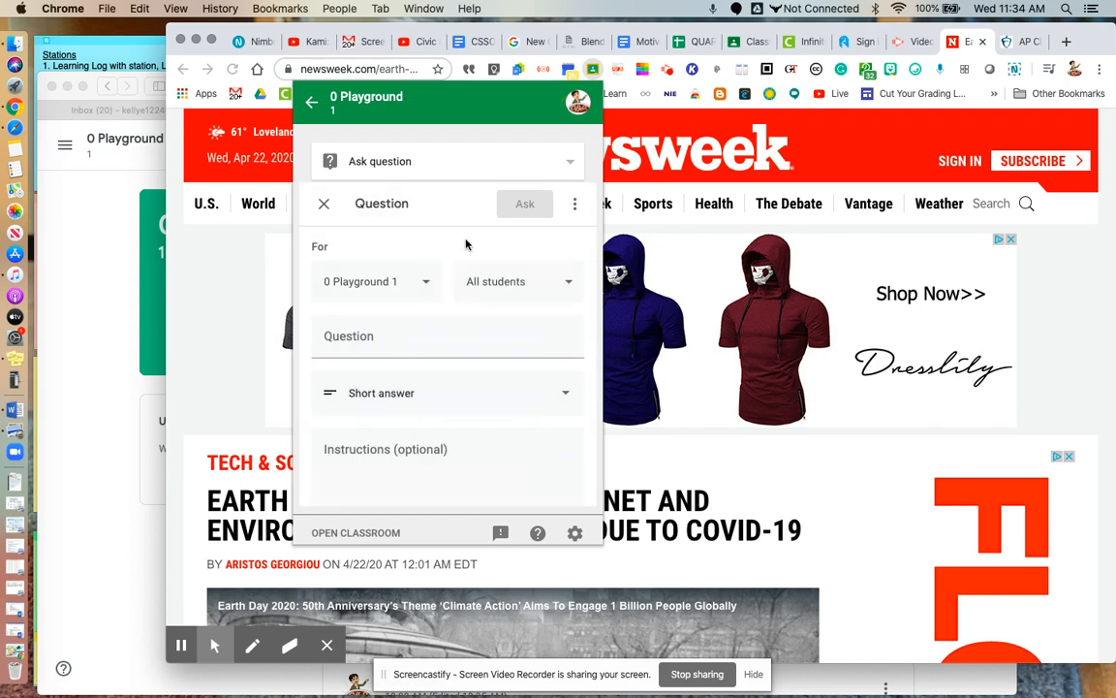
# Enter the question "Reading this article, what can you say about Earth Day 2020 compared to earlier experiences?"
pyautogui.click(363, 348)
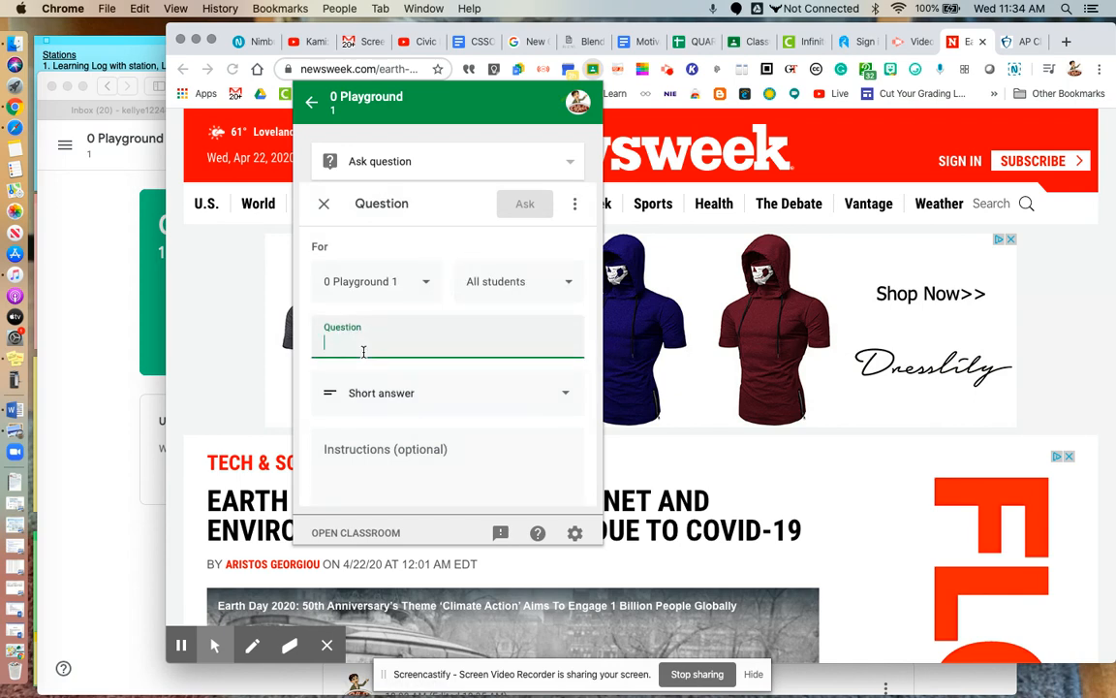
pyautogui.write('Read')
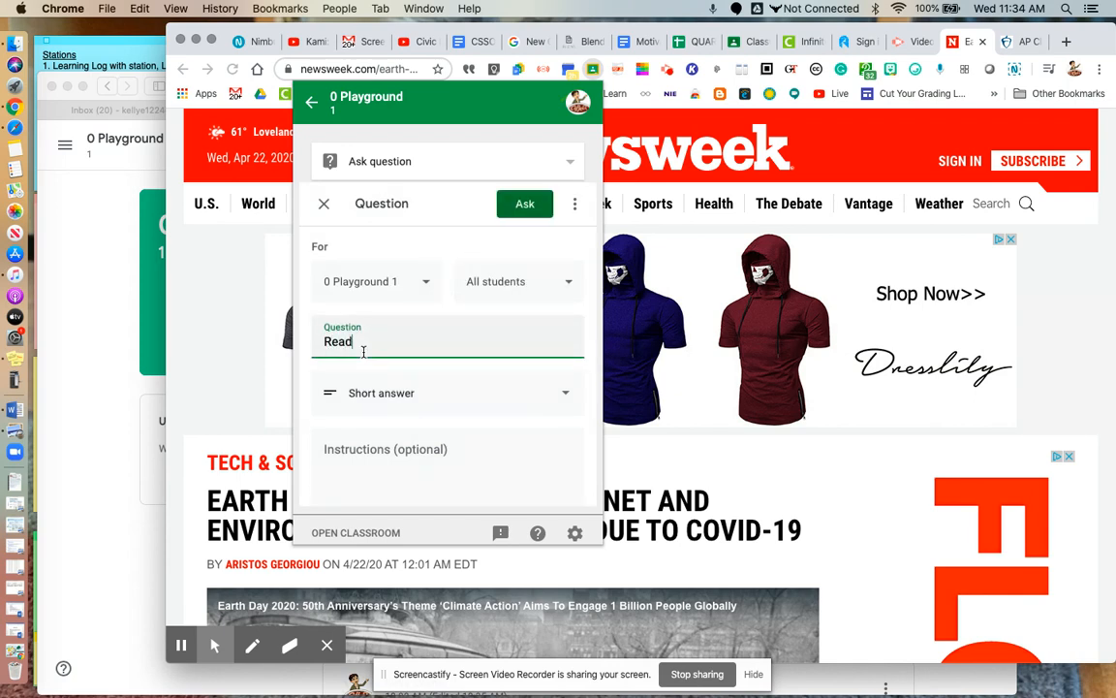
pyautogui.write('ing this article, what can y')
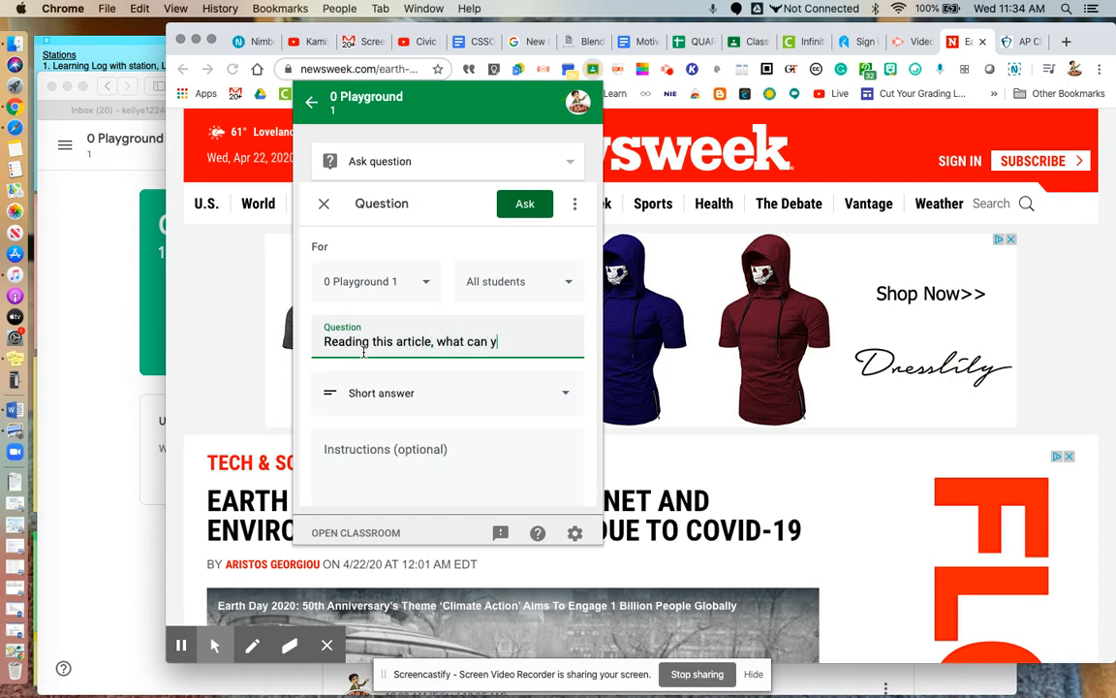
pyautogui.write('ou say about Earth')
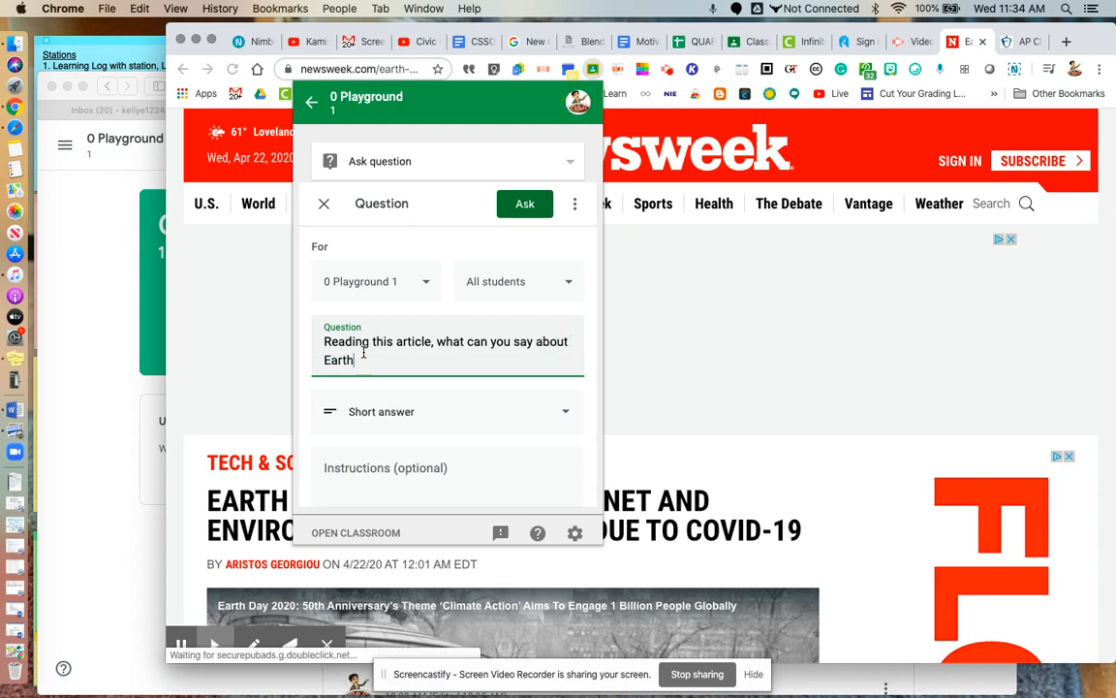
pyautogui.write(' Day 2020 compared to earli')
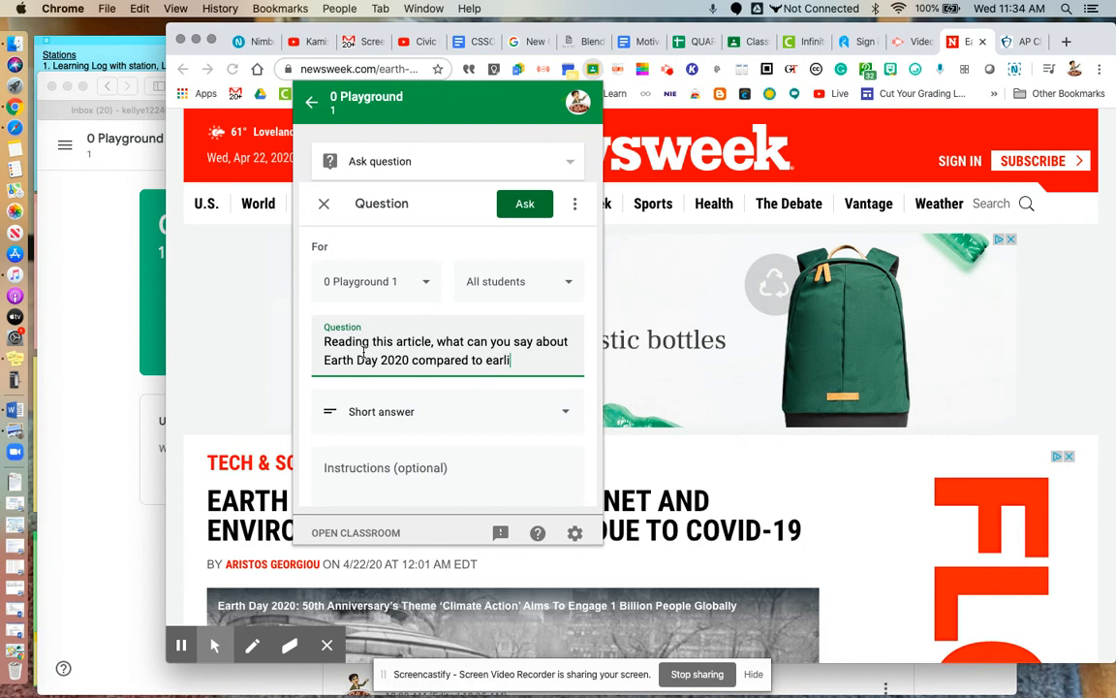
pyautogui.write('er experiences?')
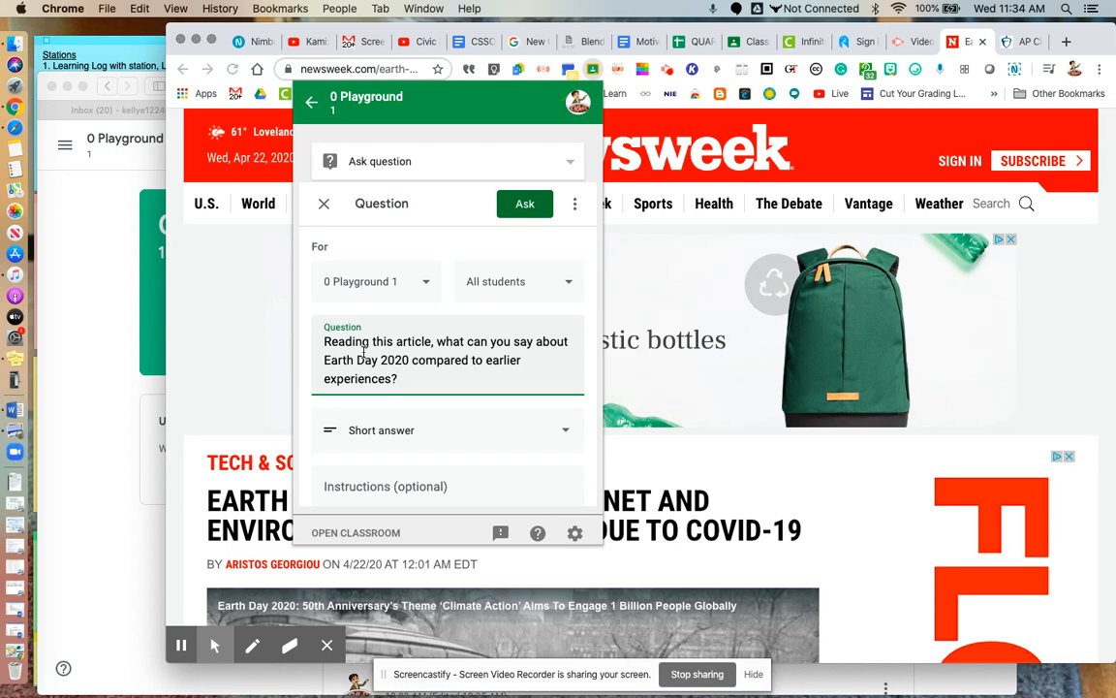
# Add the instructions "Read the attached article and reflect on what we talked about in our Meet."
pyautogui.scroll(-3, 368, 339)
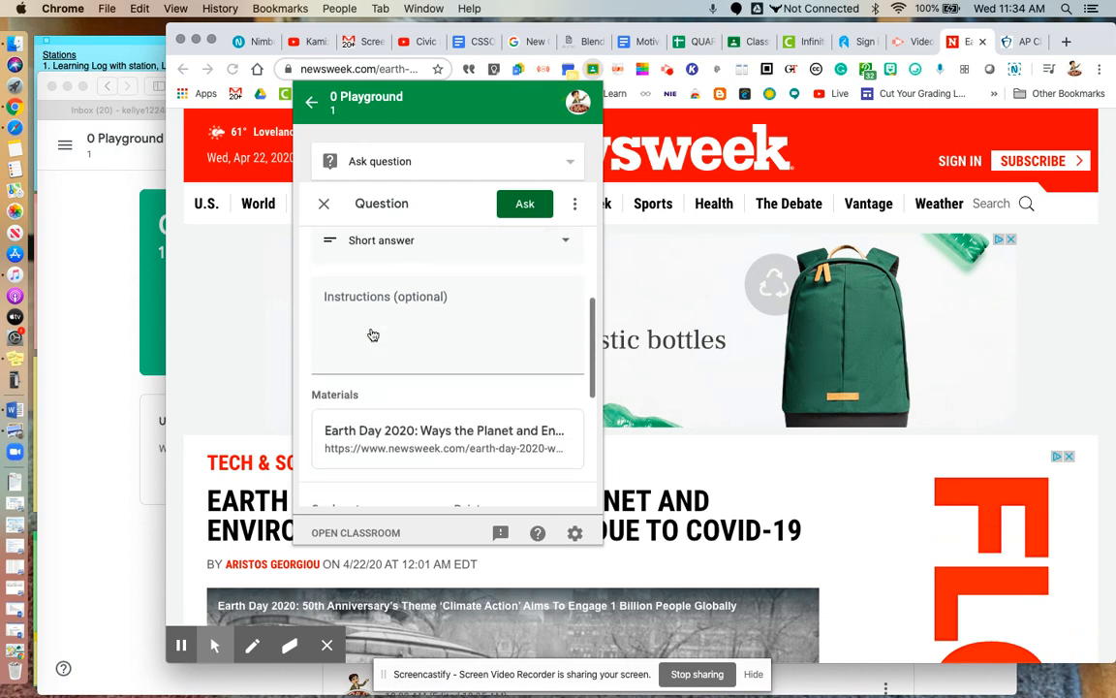
pyautogui.click(370, 314)
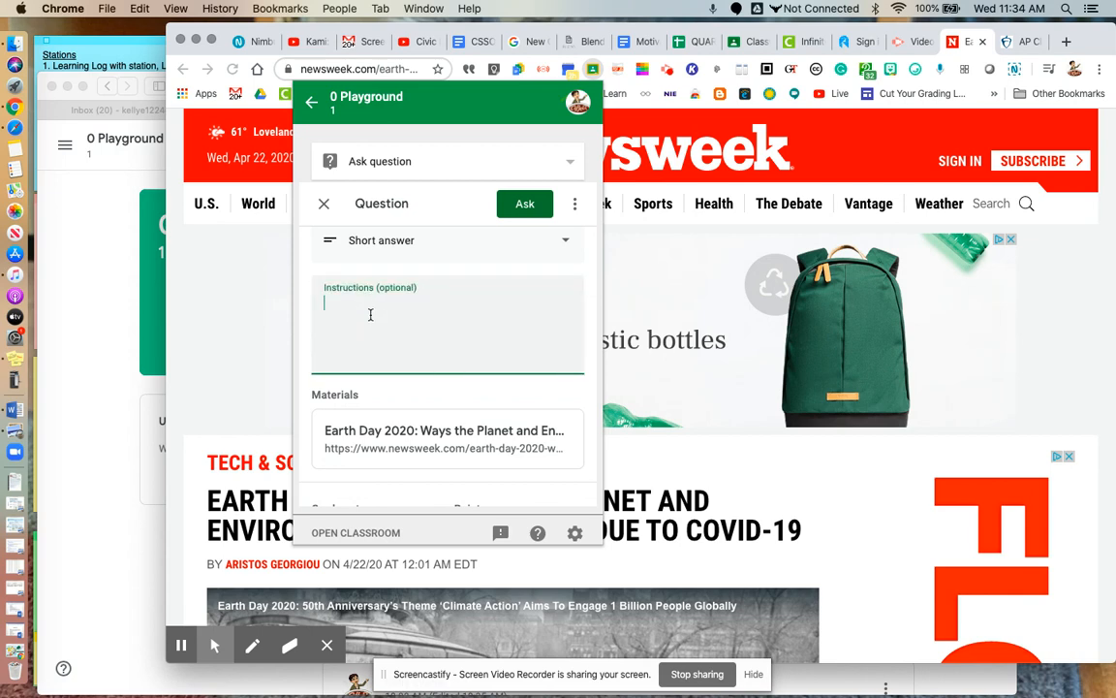
pyautogui.write('Read the attache')
pyautogui.write('d ar')
pyautogui.write('ticle nd')
pyautogui.write('nd refe')
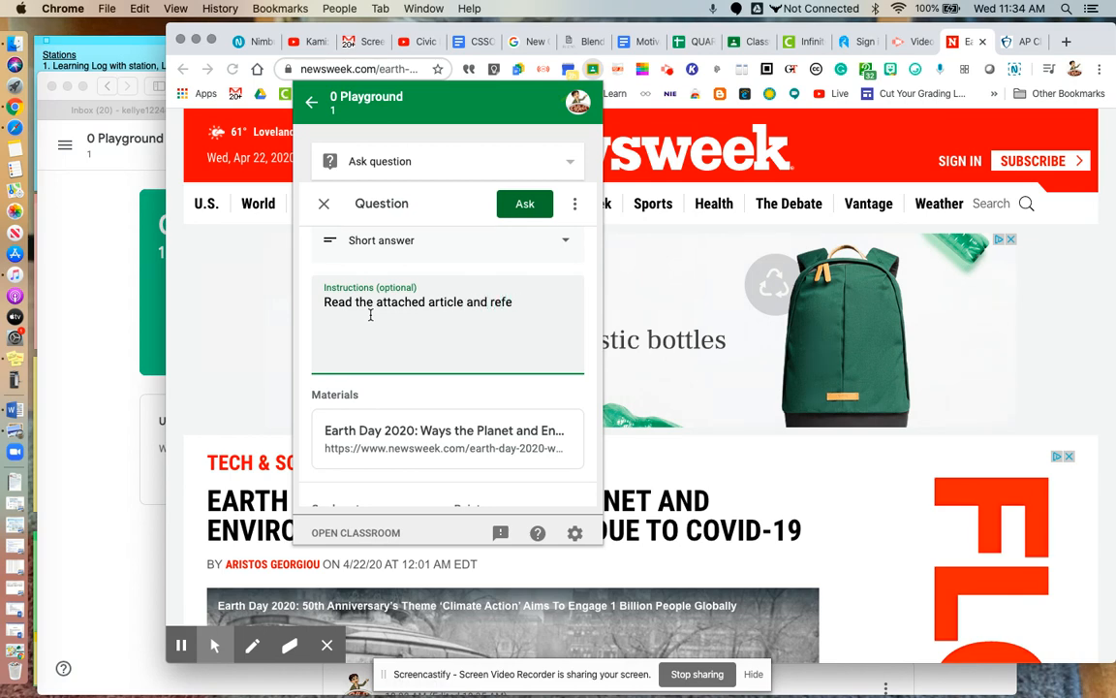
pyautogui.press('BackSpace')
pyautogui.write('lect on what we talked about in ur')
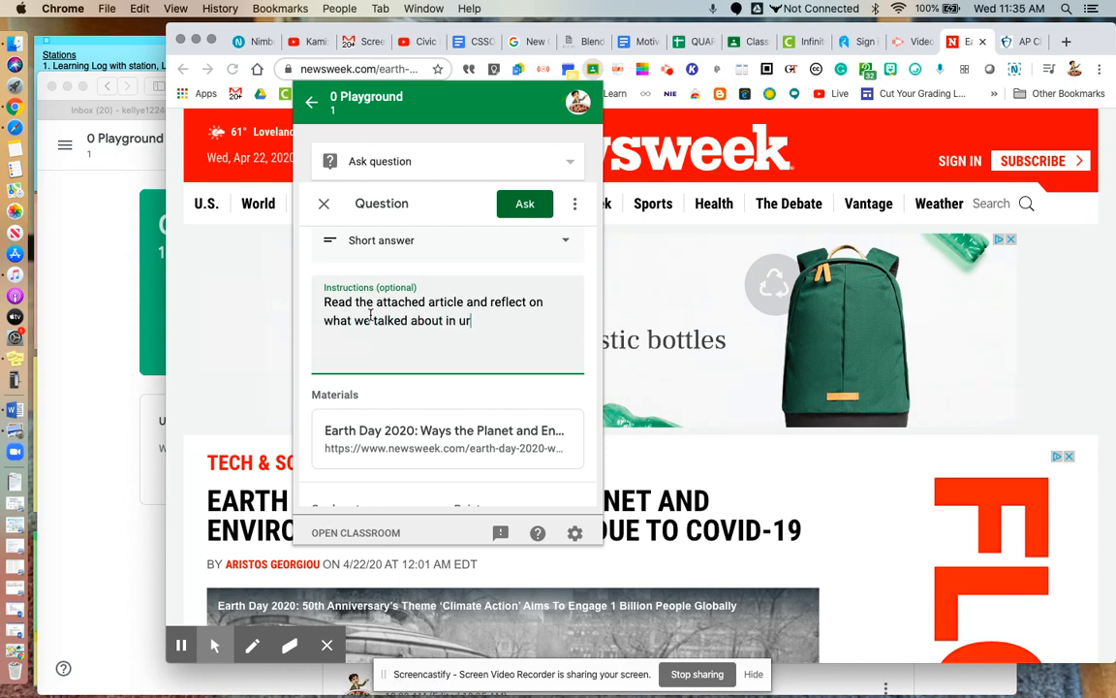
pyautogui.press('BackSpace')
pyautogui.press('BackSpace')
pyautogui.write('our Meet.')
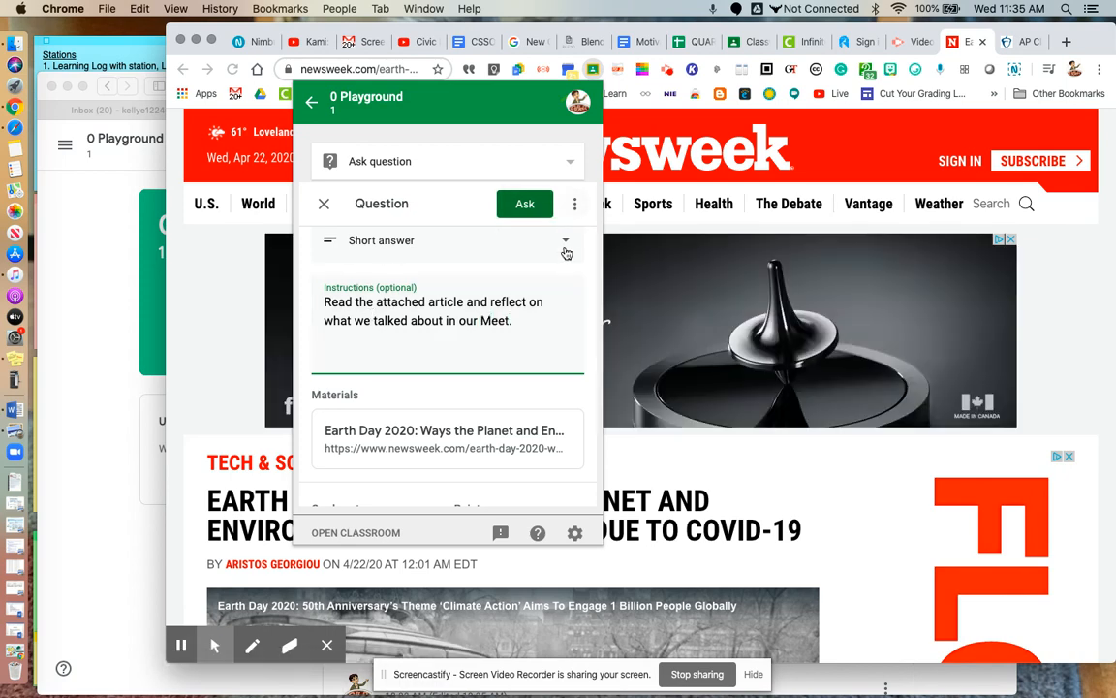
pyautogui.click(575, 203)
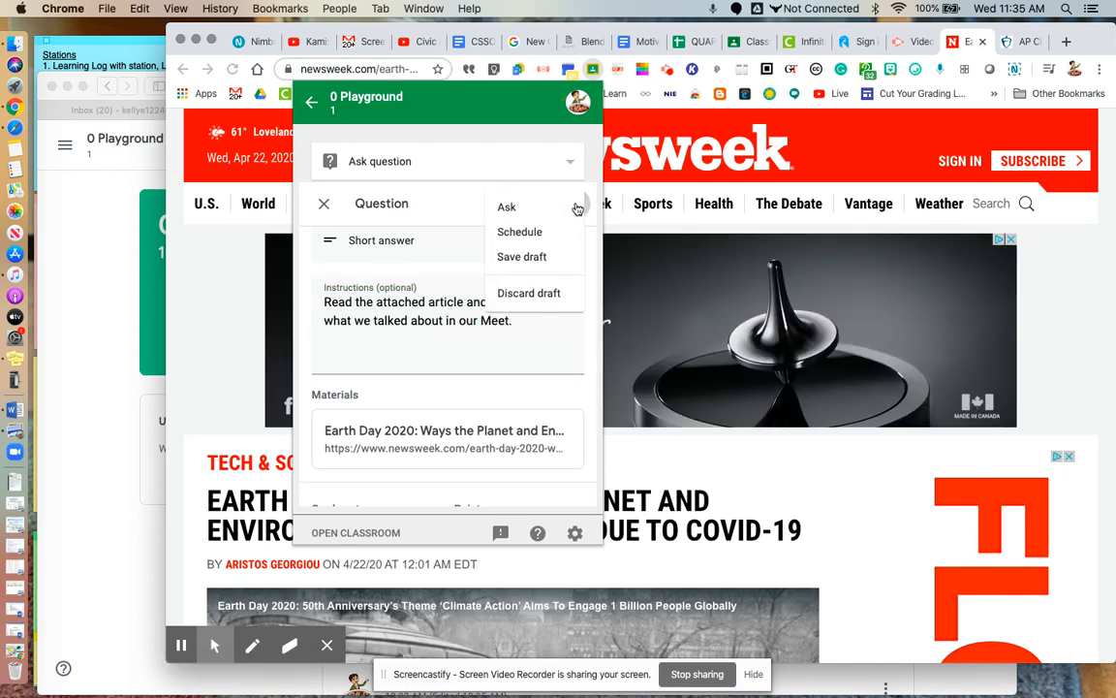
pyautogui.click(449, 210)
pyautogui.scroll(5, 484, 327)
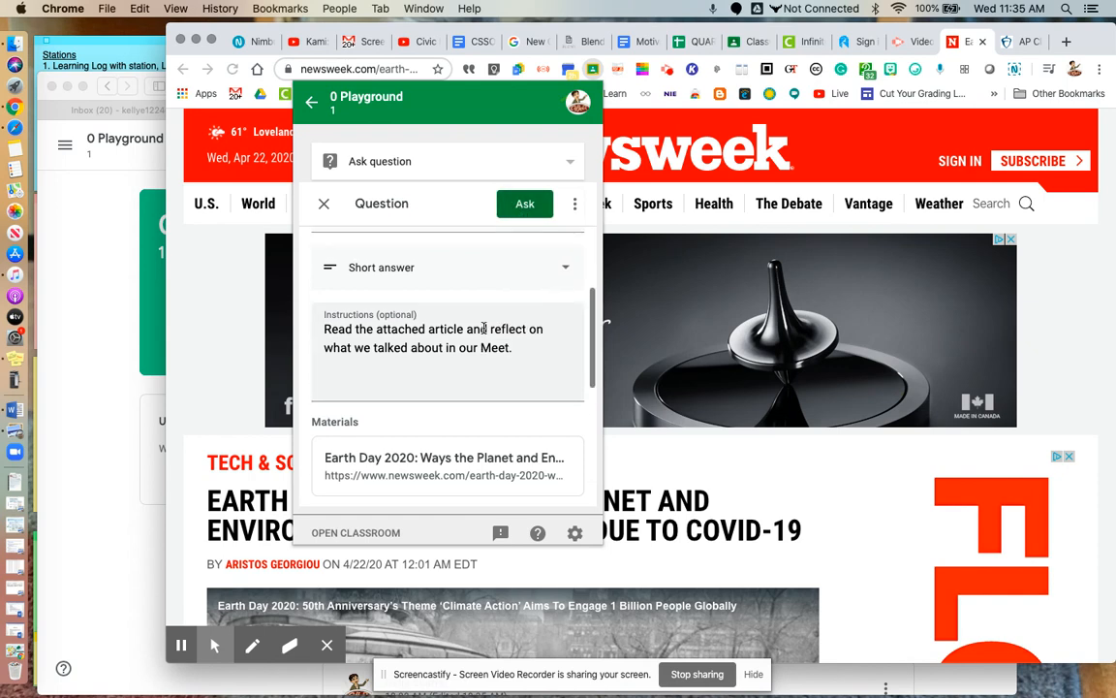
# Set the question's due date to Apr 23, 2020 without a time
pyautogui.scroll(-10, 490, 278)
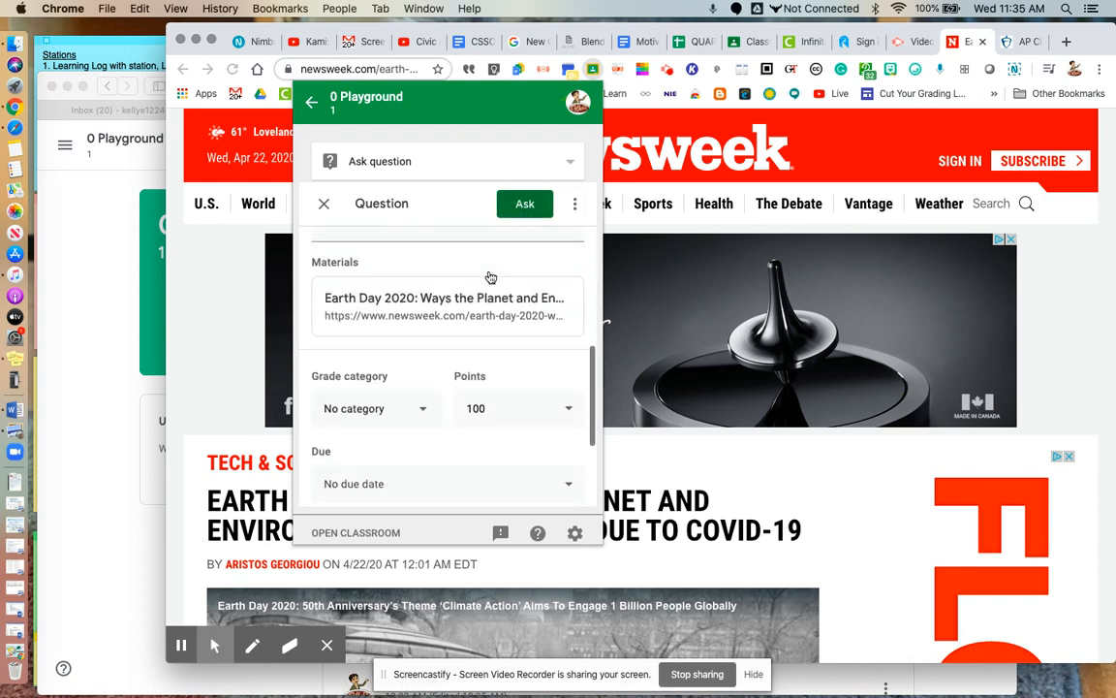
pyautogui.scroll(2, 491, 278)
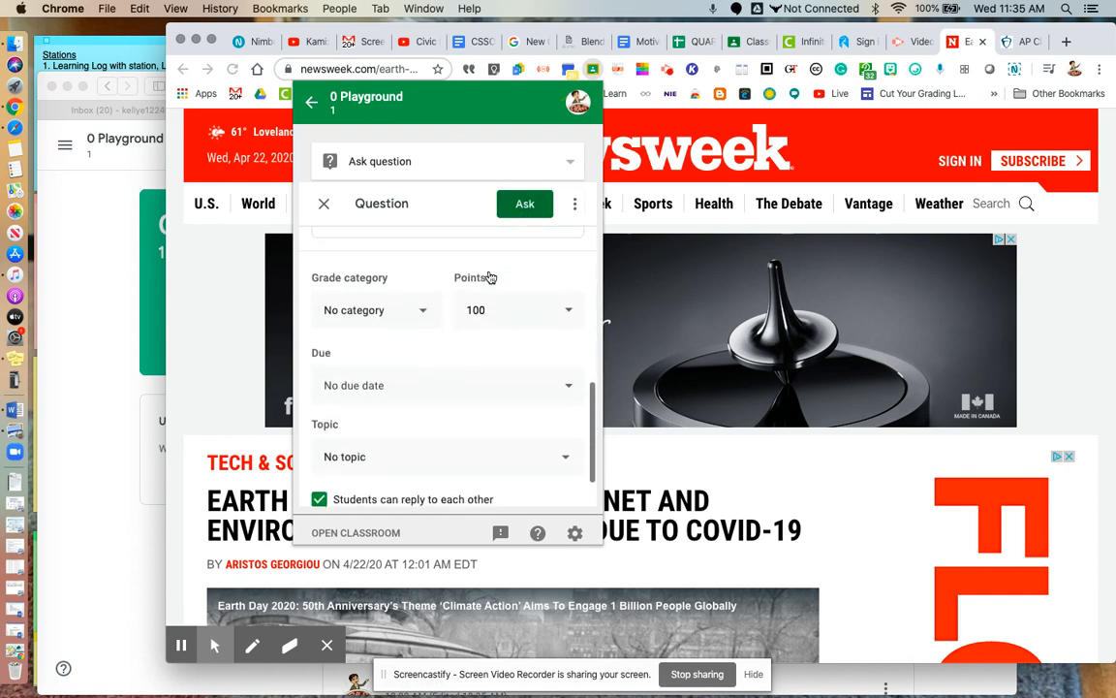
pyautogui.click(366, 386)
pyautogui.click(366, 441)
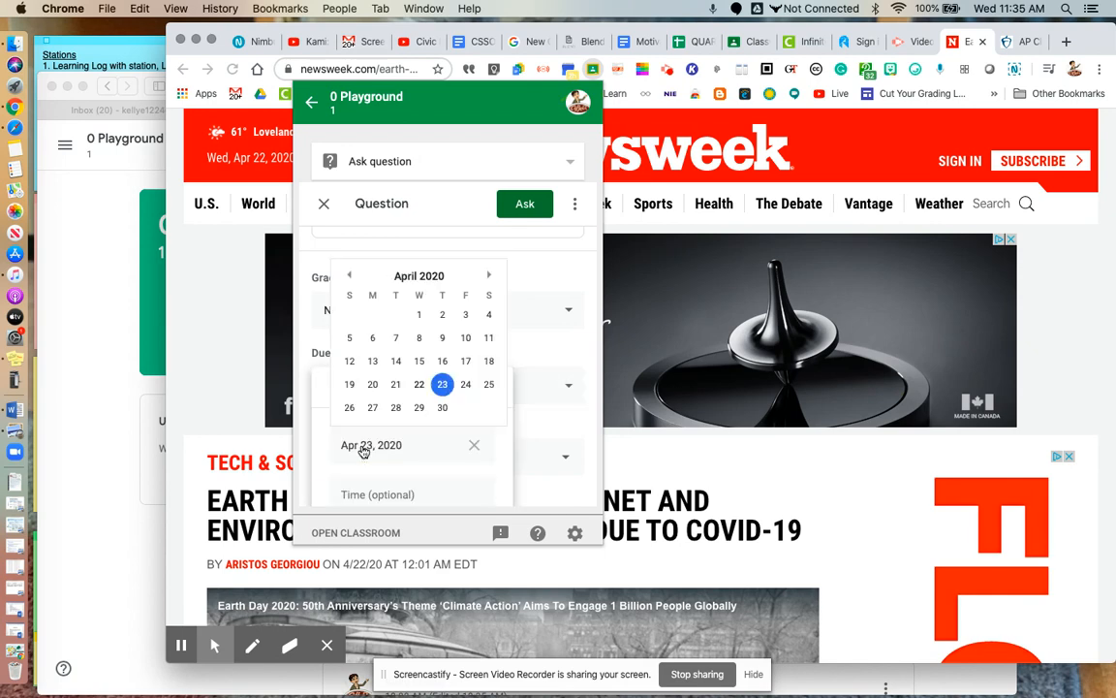
pyautogui.click(444, 389)
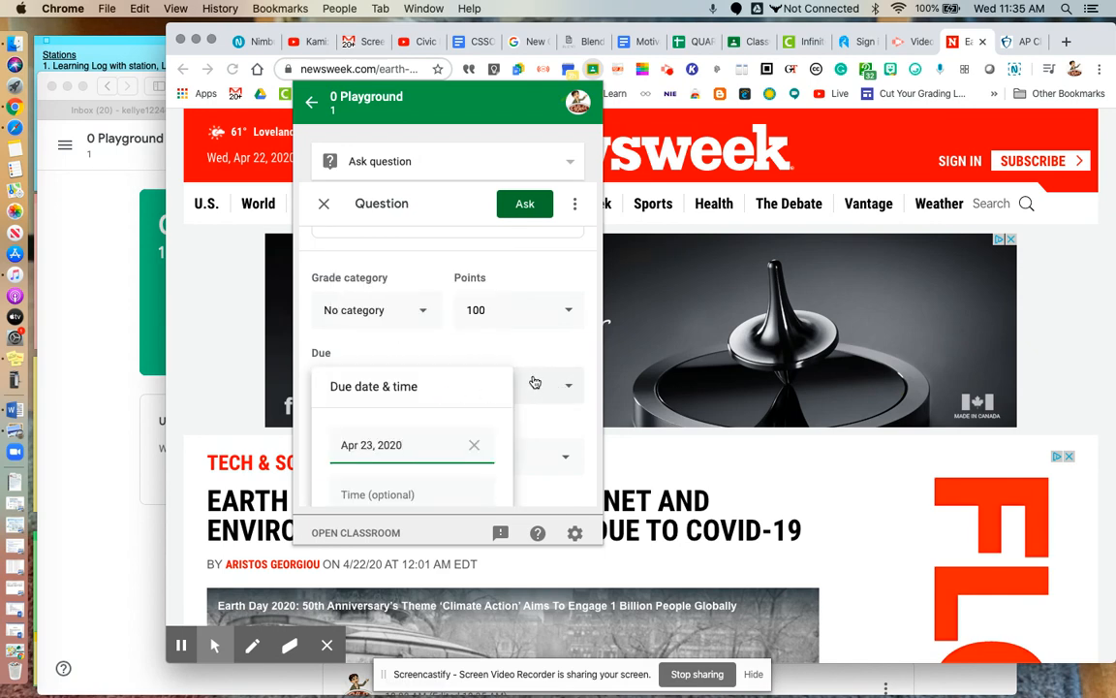
pyautogui.click(533, 383)
pyautogui.click(536, 346)
# Set the question's points to 10 and assign it to the topic Unit X
pyautogui.click(504, 309)
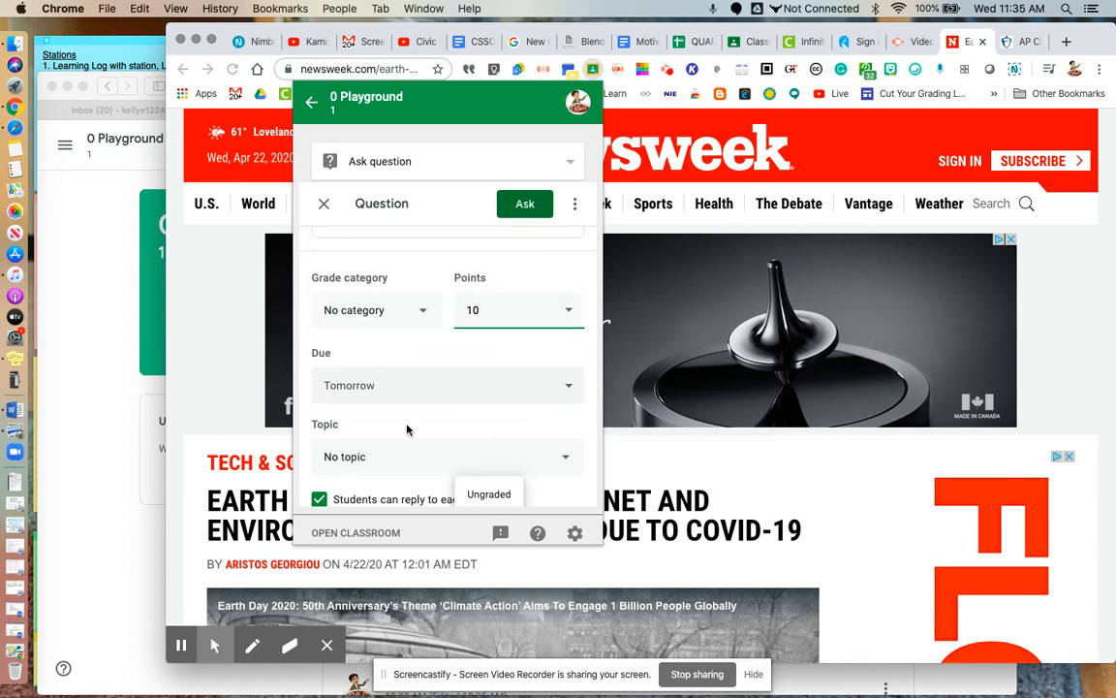
pyautogui.click(334, 459)
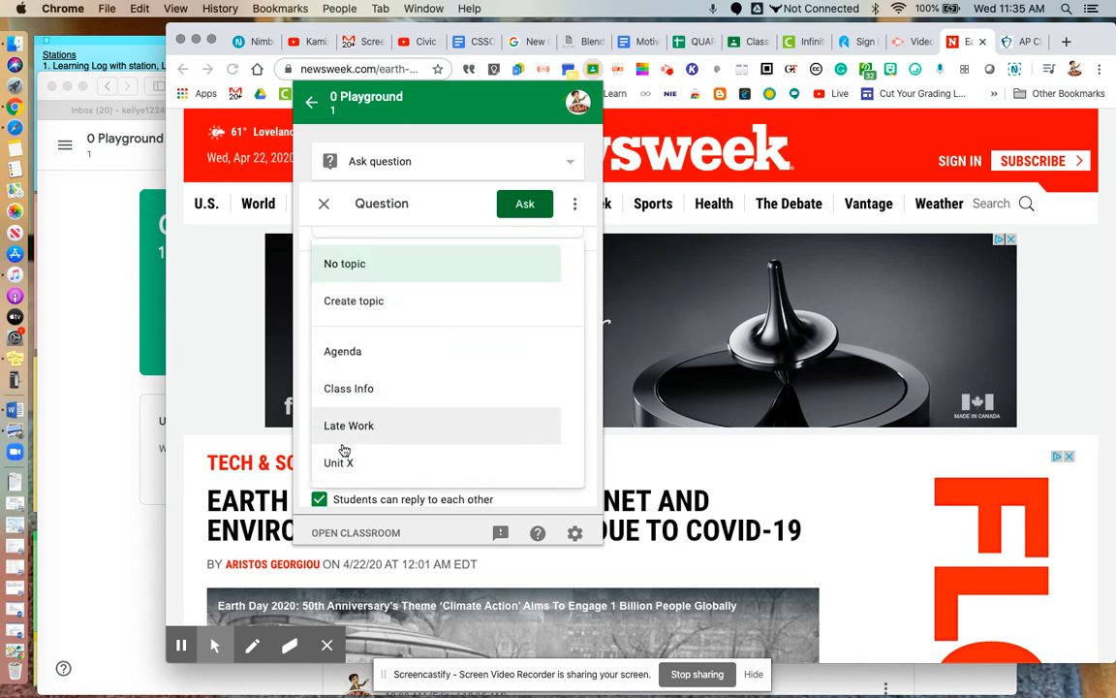
pyautogui.click(339, 463)
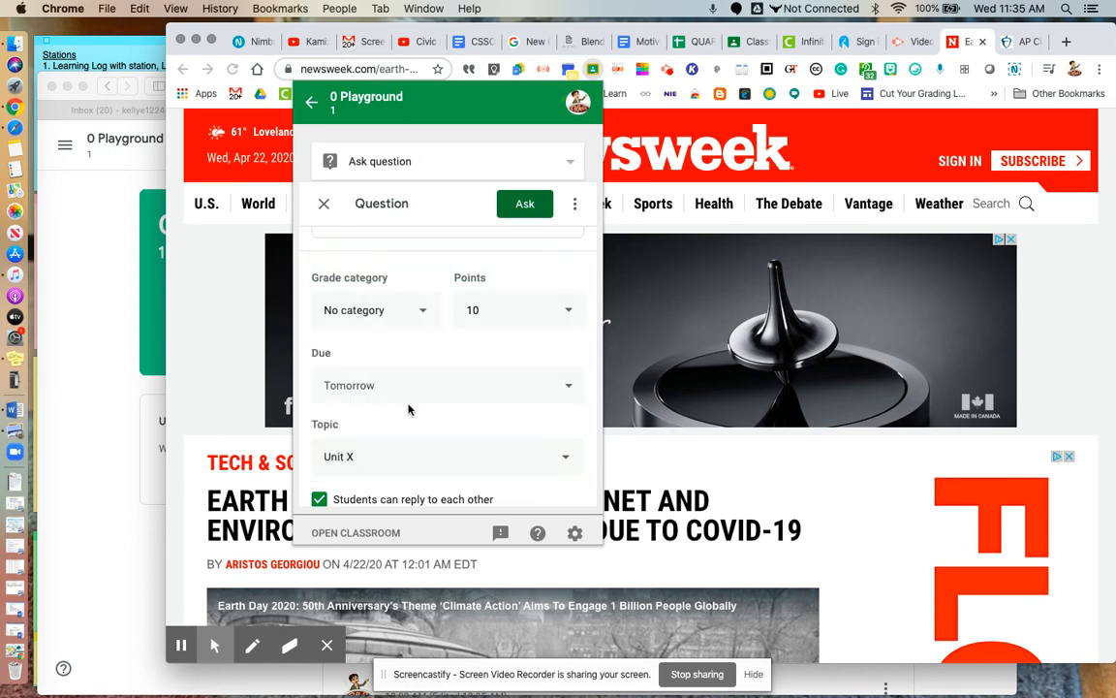
# Review the reply settings and post the question to 0 Playground without a grade category, then return to the class list
pyautogui.scroll(-2, 410, 406)
pyautogui.scroll(1, 411, 406)
pyautogui.scroll(-1, 409, 407)
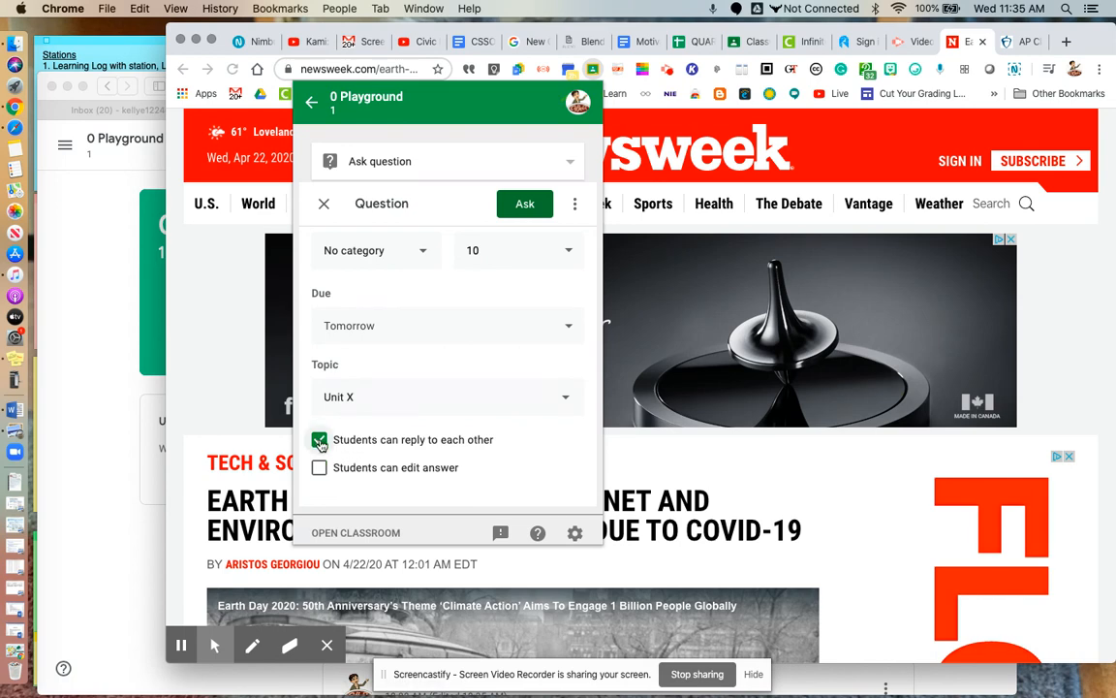
pyautogui.scroll(5, 528, 328)
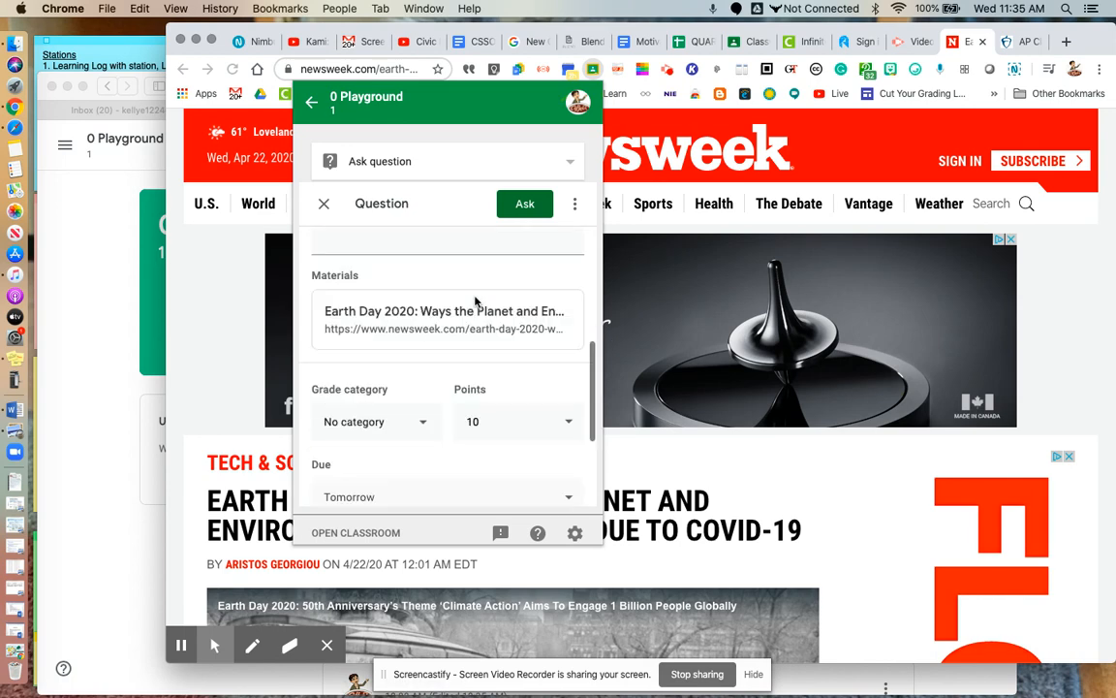
pyautogui.click(525, 207)
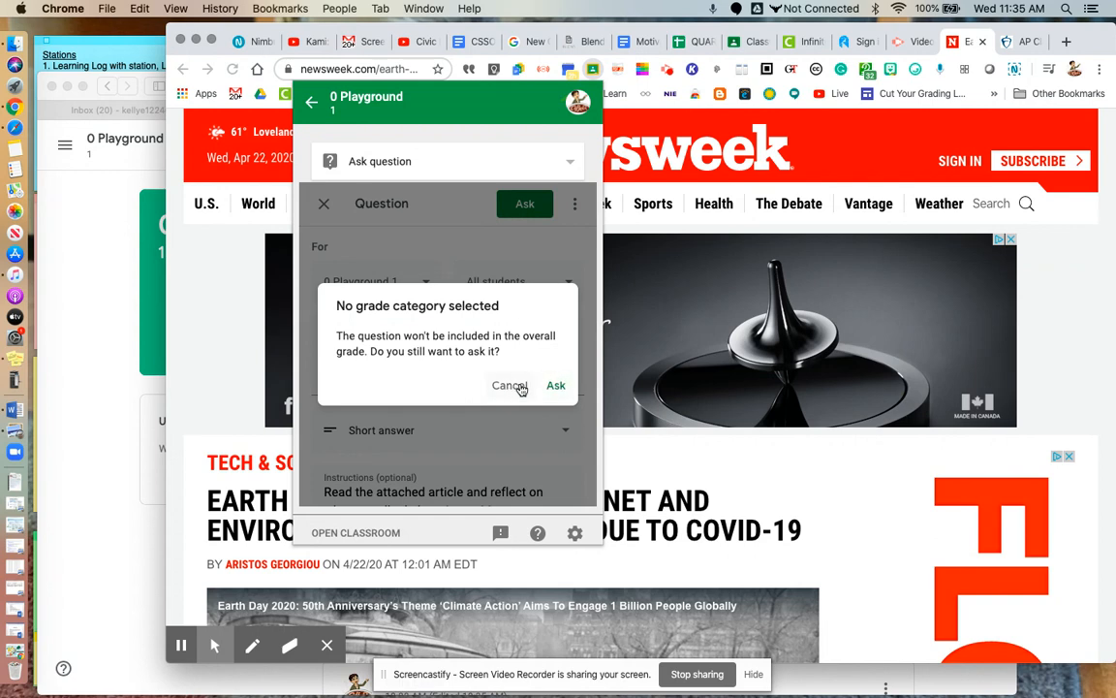
pyautogui.click(557, 387)
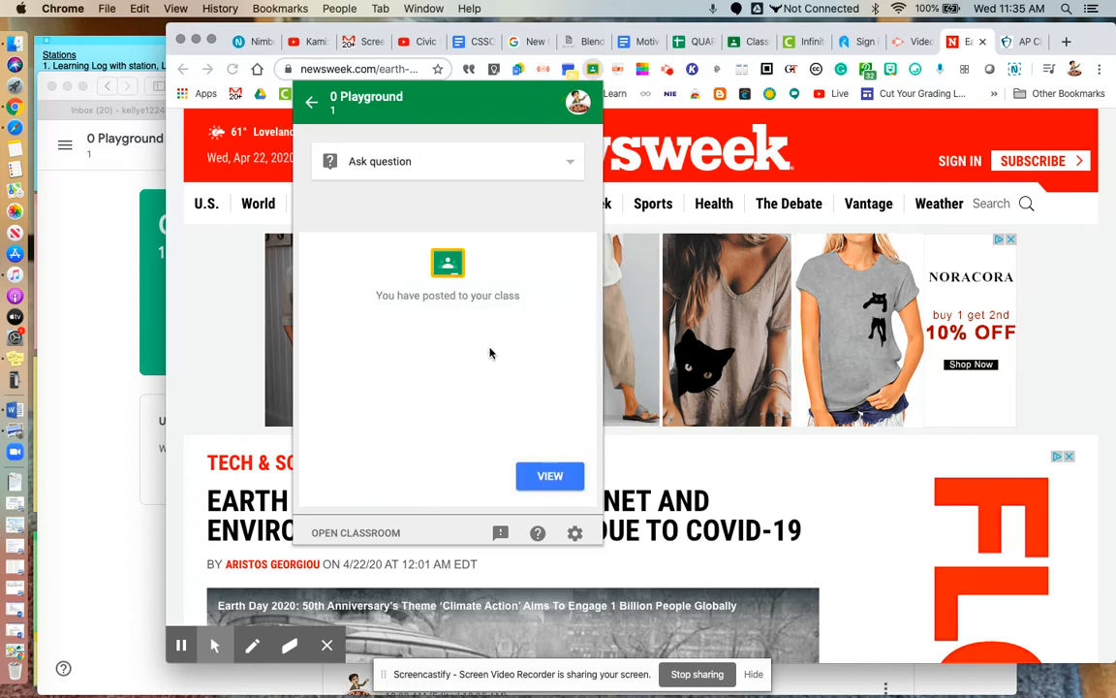
pyautogui.click(312, 103)
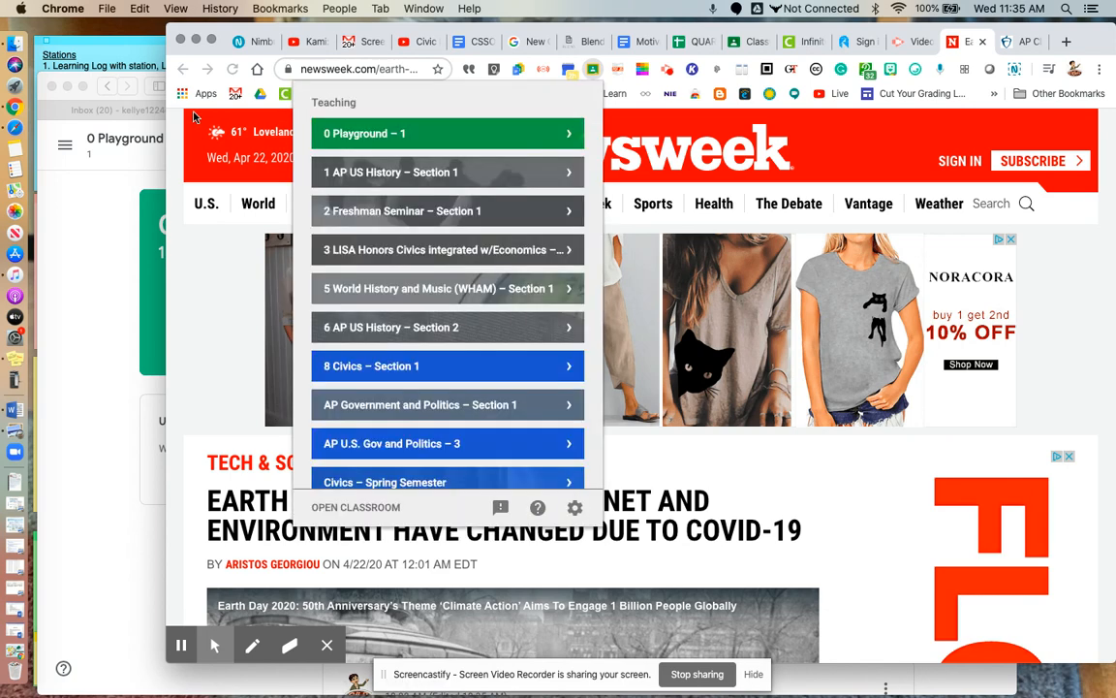
# Switch to the student account in Safari, refresh the 0 Playground stream and open the new Earth Day question
pyautogui.click(202, 234)
pyautogui.click(75, 227)
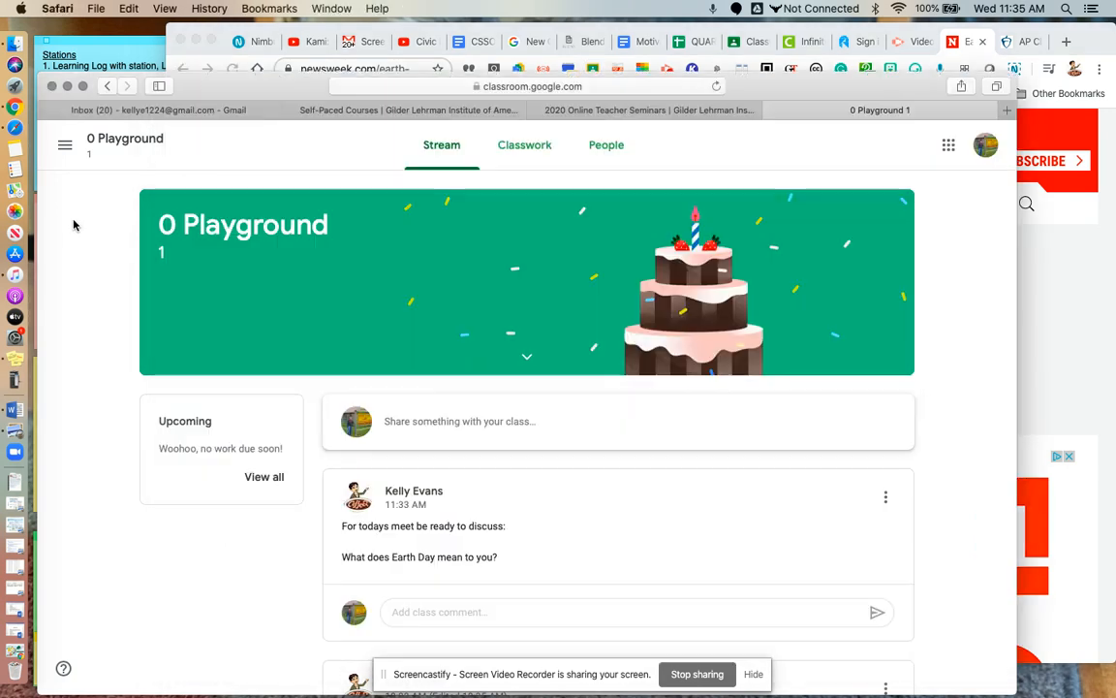
pyautogui.click(716, 87)
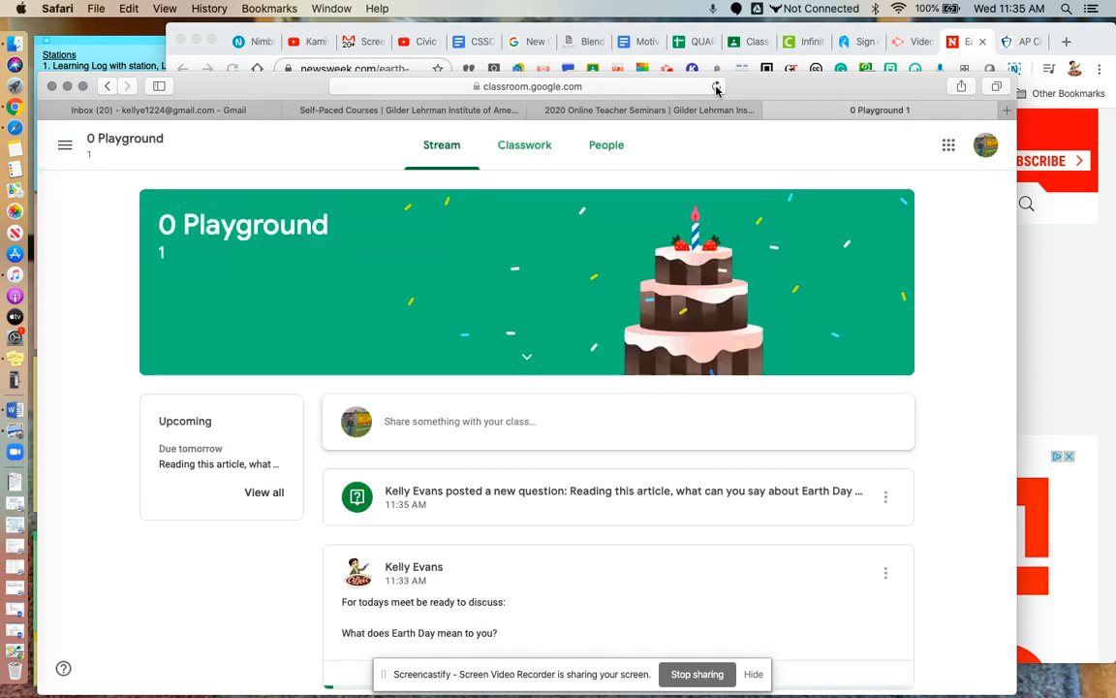
pyautogui.click(524, 499)
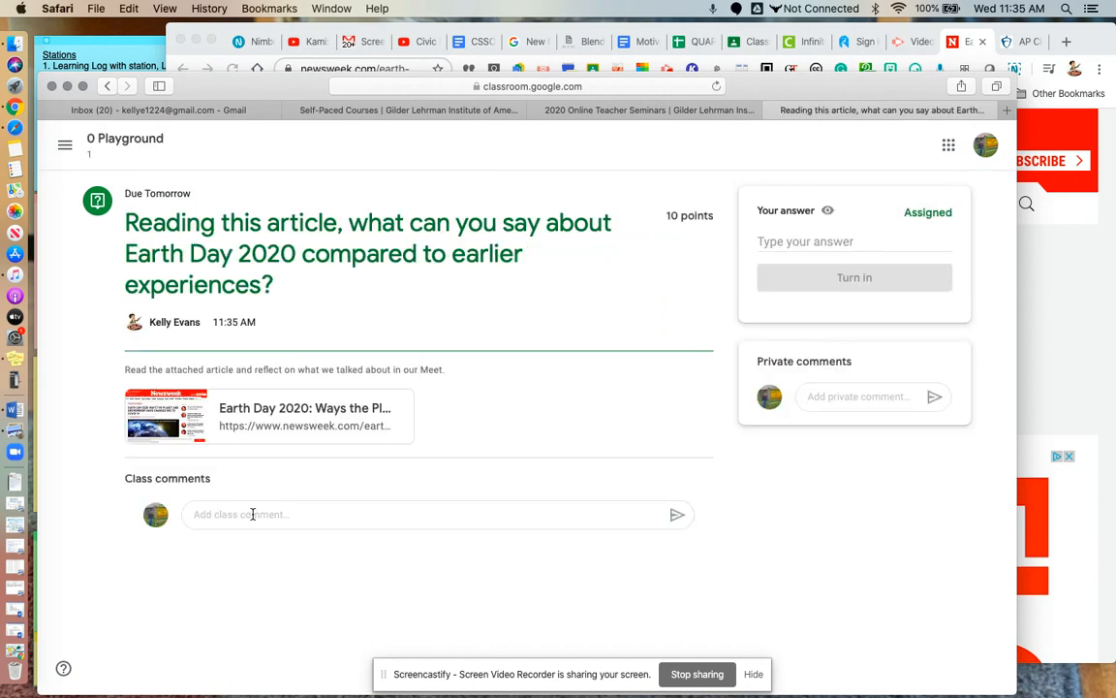
# Post the class comment "Type some stuff for you to read....blah, blah, blah." on the question
pyautogui.click(251, 514)
pyautogui.write('T')
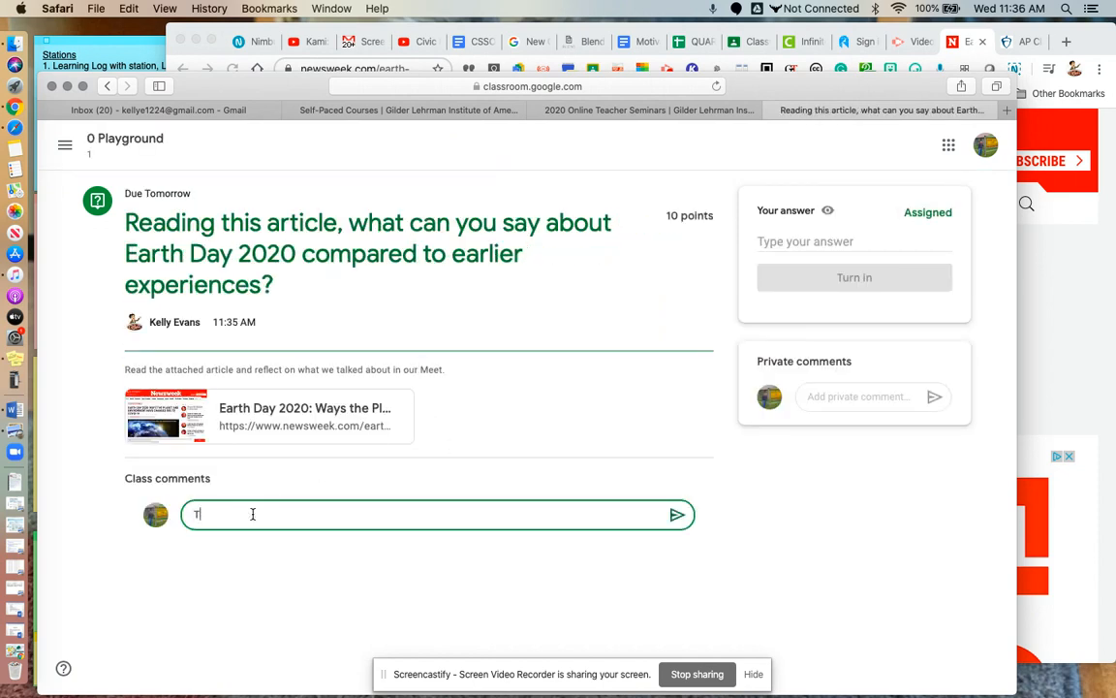
pyautogui.write('ypessome stuff for you to read....blha')
pyautogui.press('BackSpace')
pyautogui.press('BackSpace')
pyautogui.write('ah, blah, b')
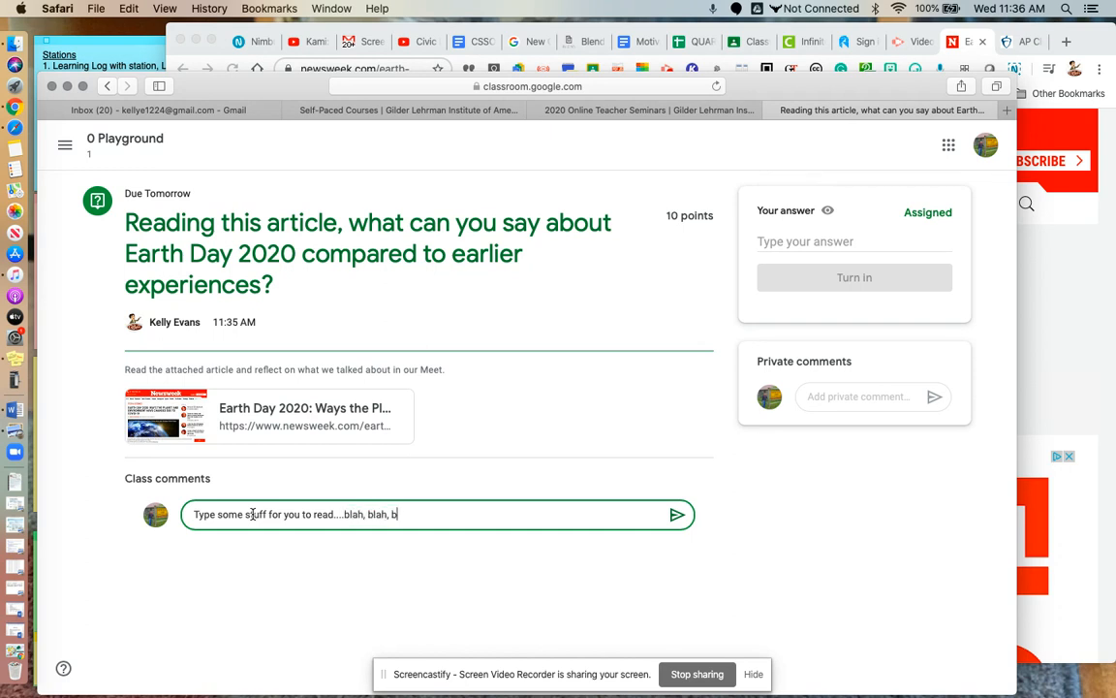
pyautogui.write('lah.')
pyautogui.click(675, 516)
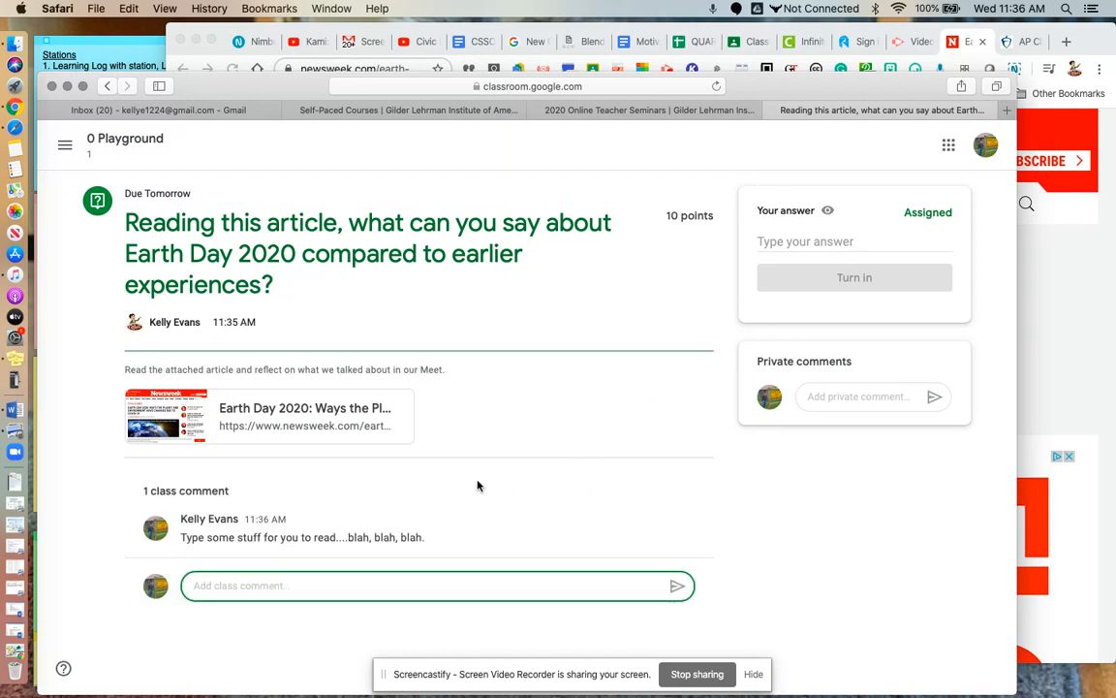
# Turn in the answer "Here is my answer from what you talked about and what the class discussion was on. The article was neat."
pyautogui.click(792, 239)
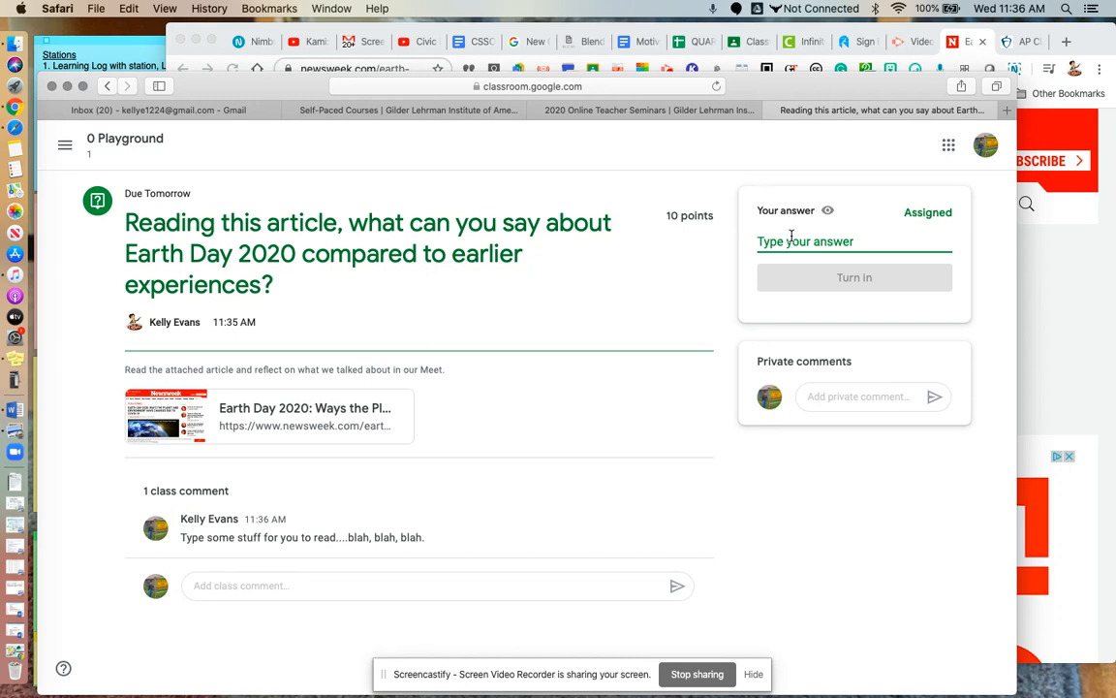
pyautogui.write('H')
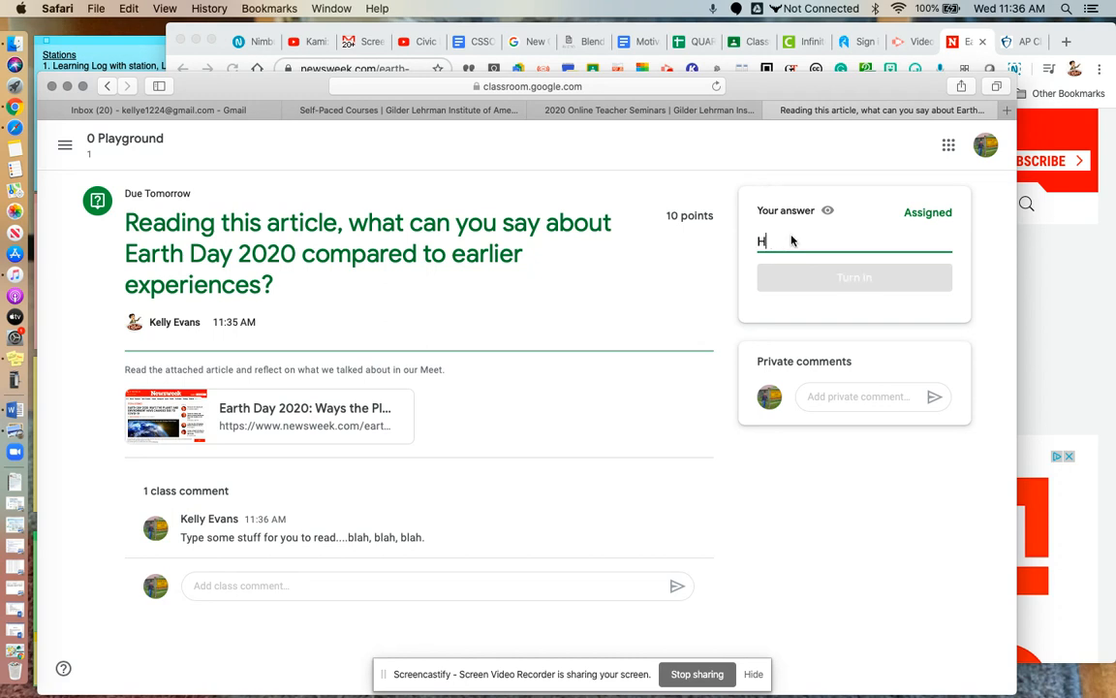
pyautogui.write('ere is my answer ')
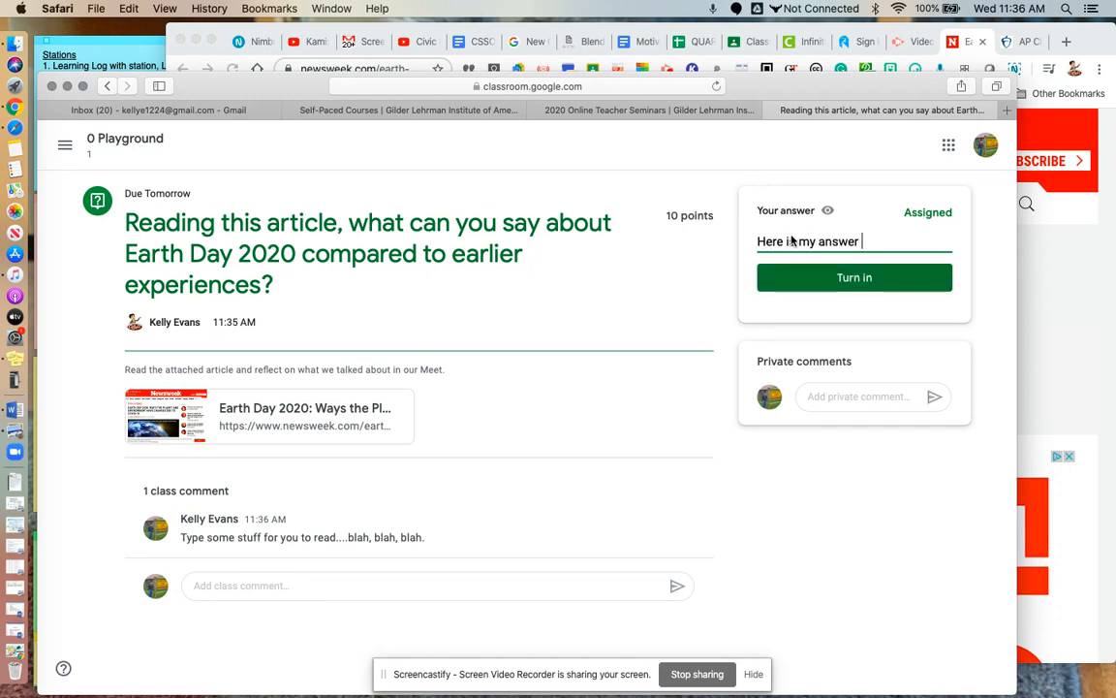
pyautogui.write('from what you')
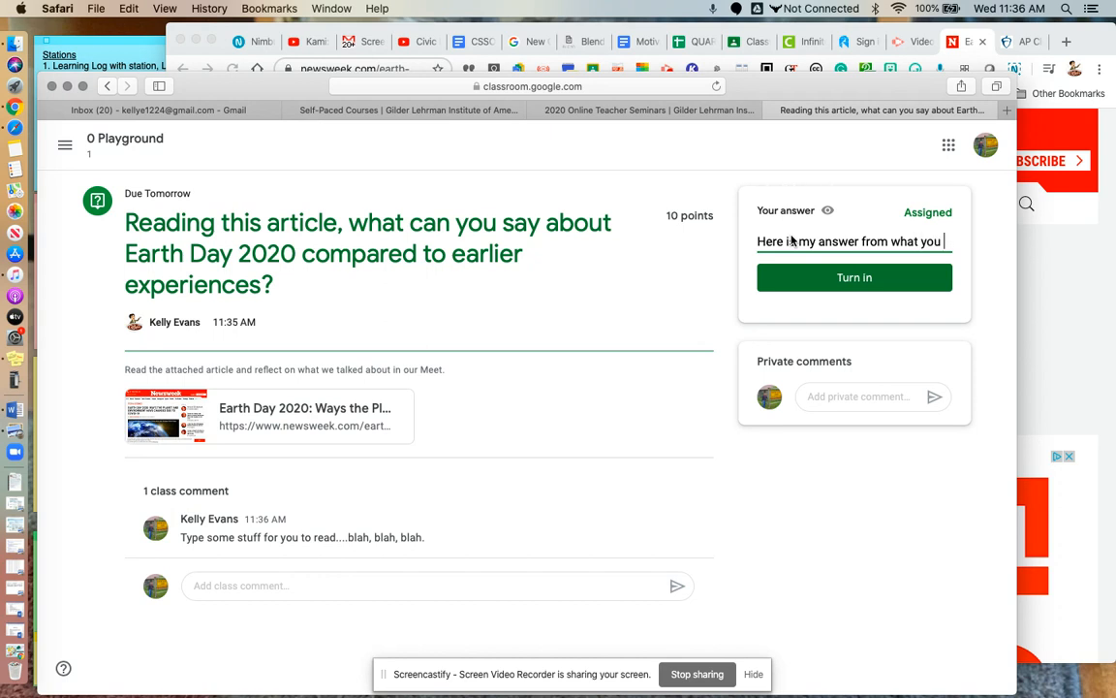
pyautogui.write(' talke')
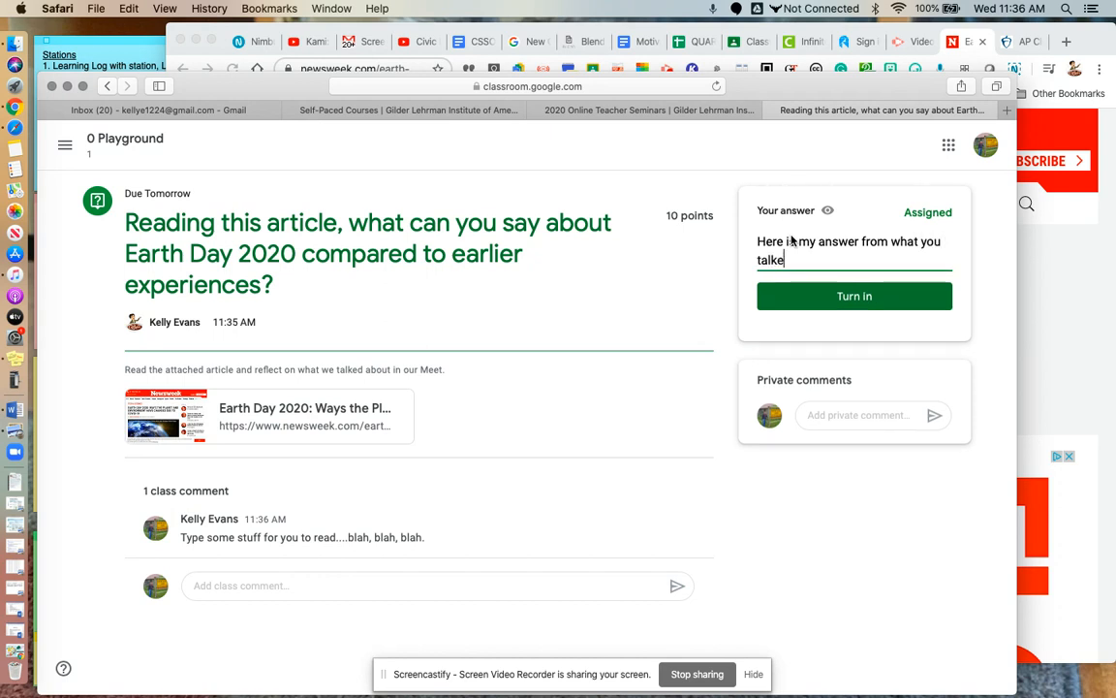
pyautogui.write('d about and what the')
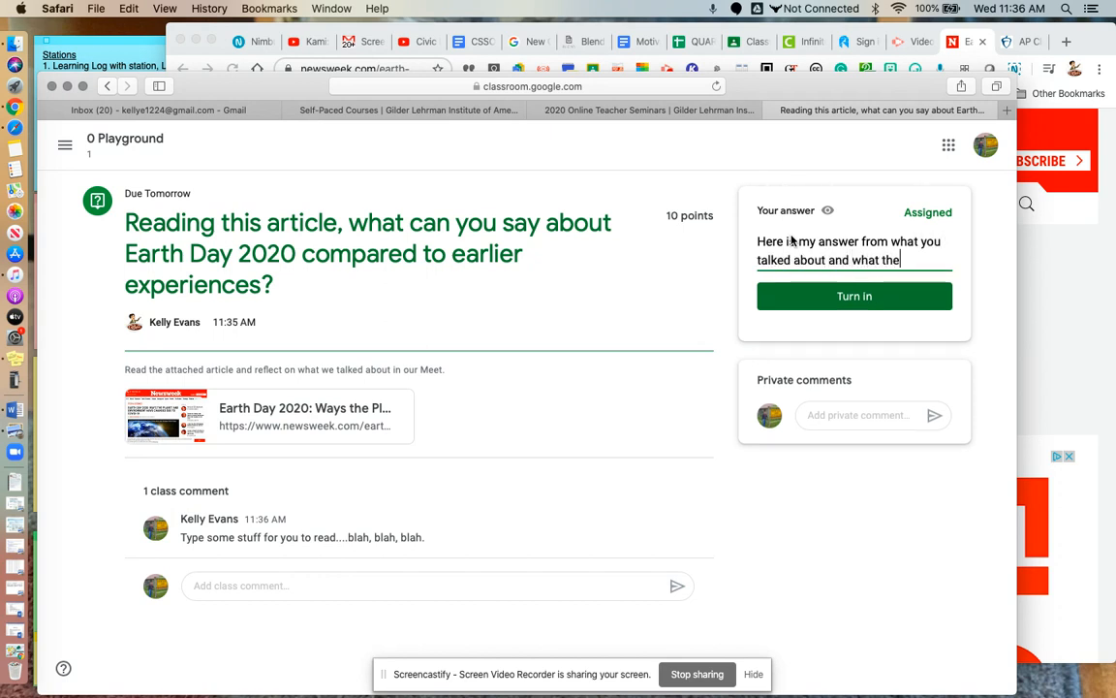
pyautogui.write(' class discussi')
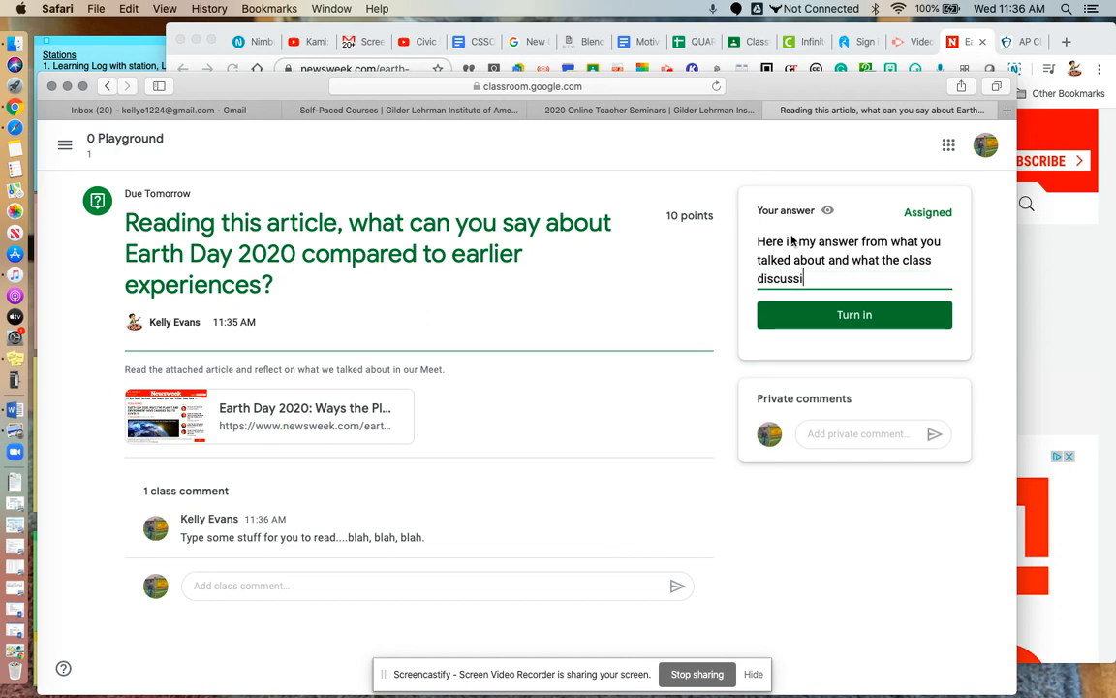
pyautogui.write('on was on.  The artic')
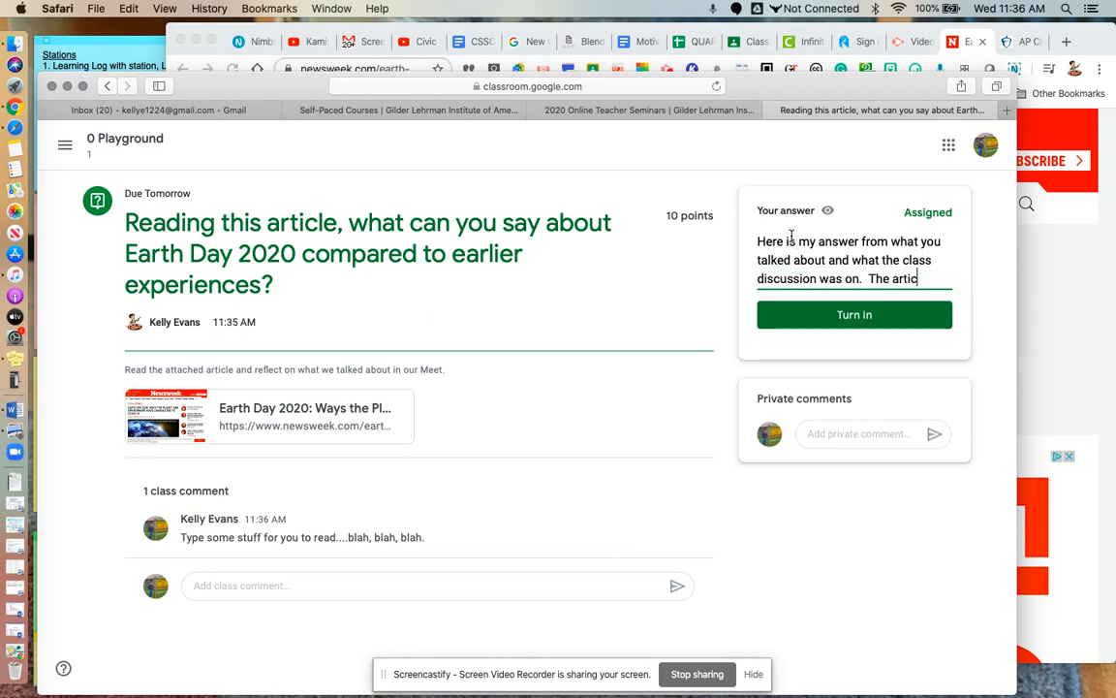
pyautogui.write('le was neat.')
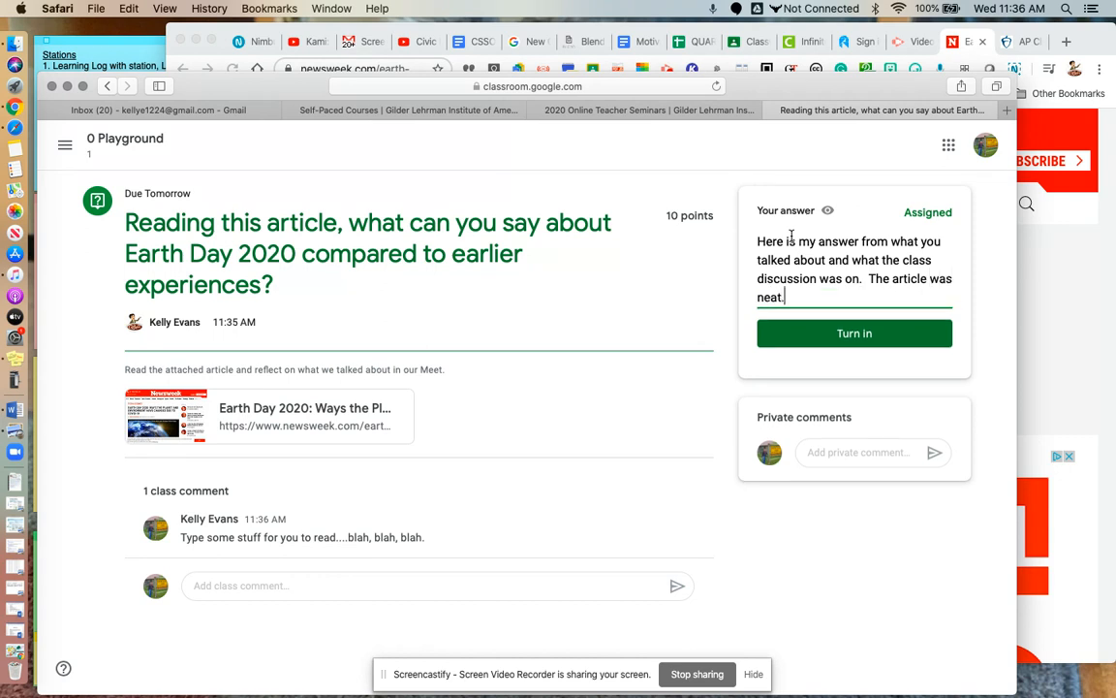
pyautogui.click(832, 333)
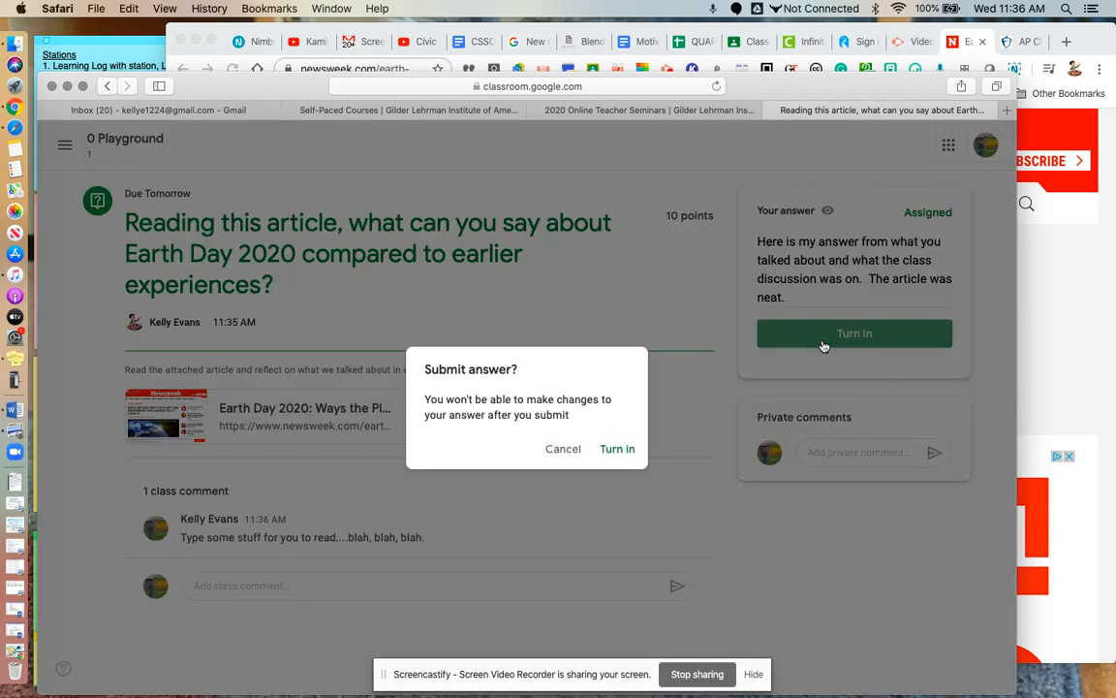
pyautogui.click(618, 453)
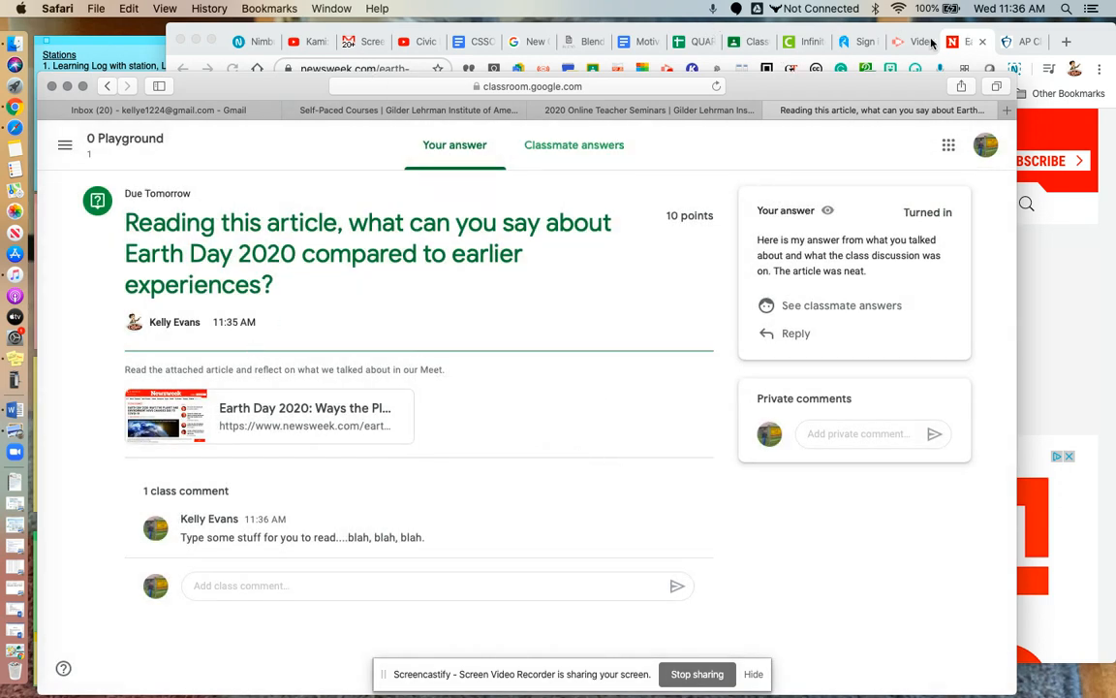
# Switch back to the teacher's Classroom in Chrome and open the student's turned-in answer to the Earth Day question
pyautogui.click(742, 42)
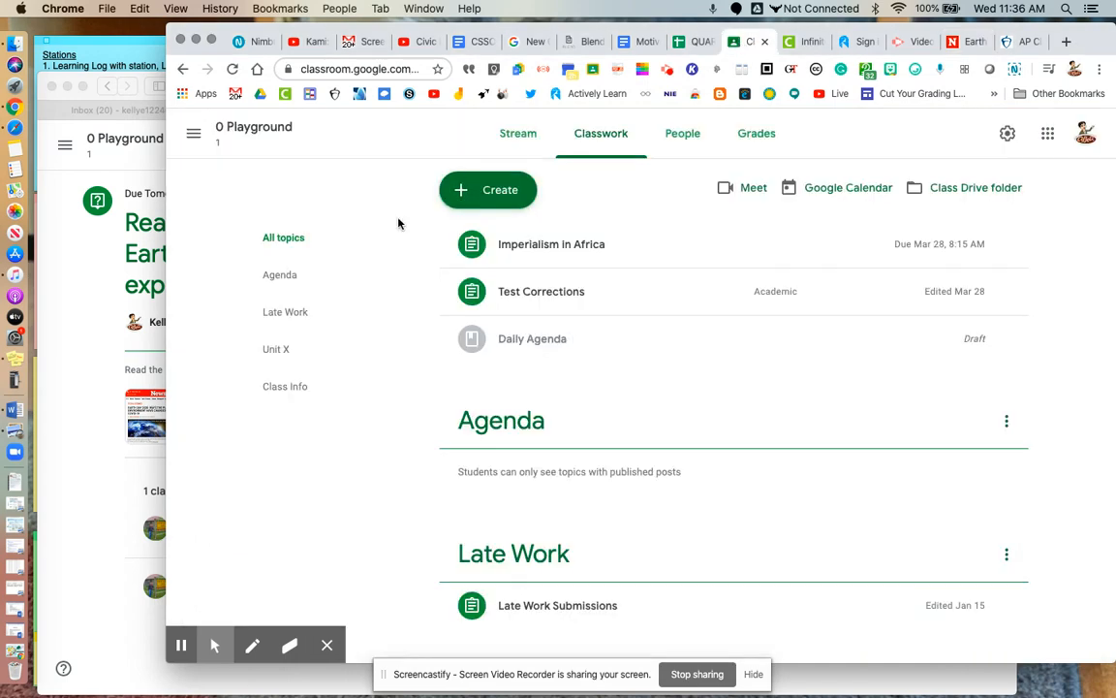
pyautogui.click(233, 128)
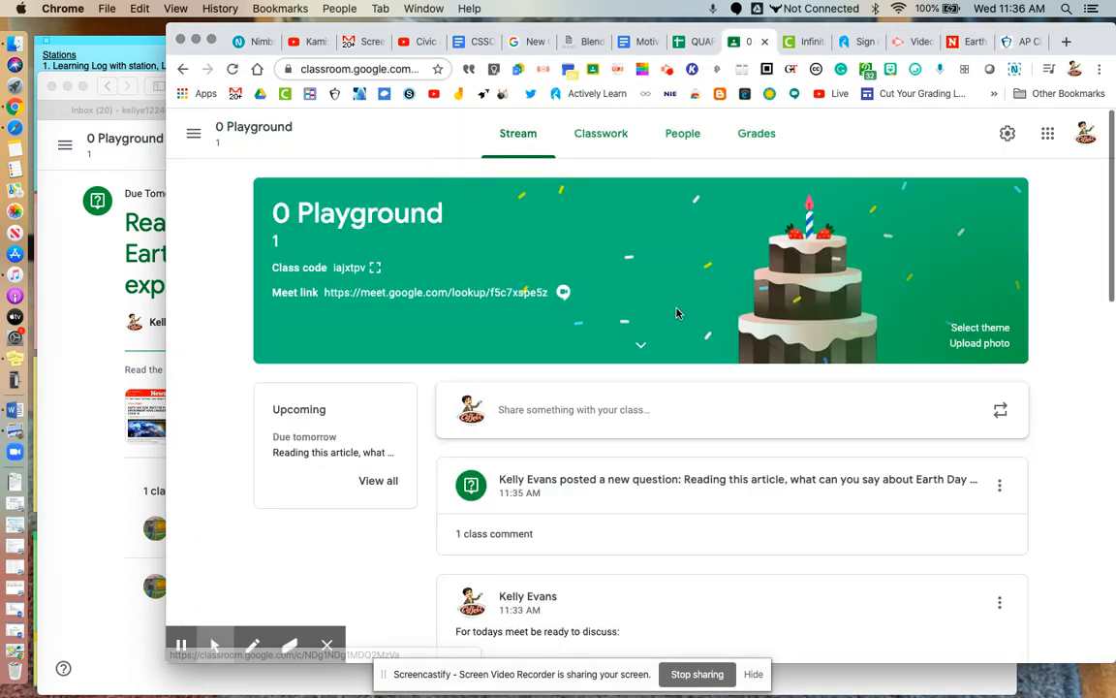
pyautogui.click(593, 489)
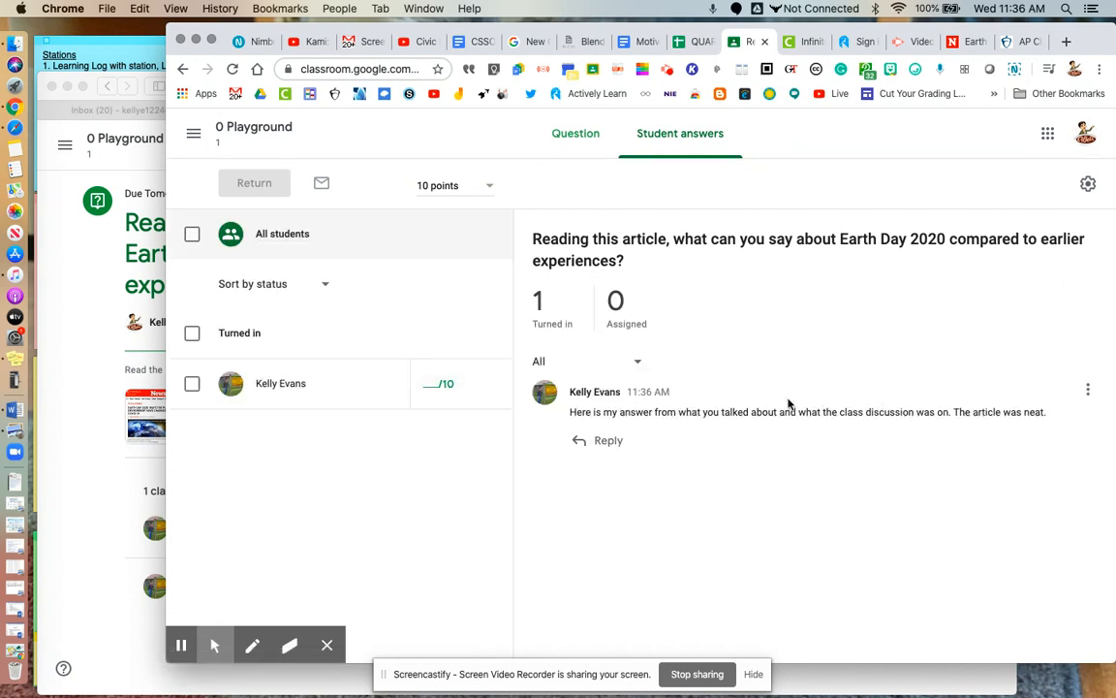
pyautogui.click(331, 384)
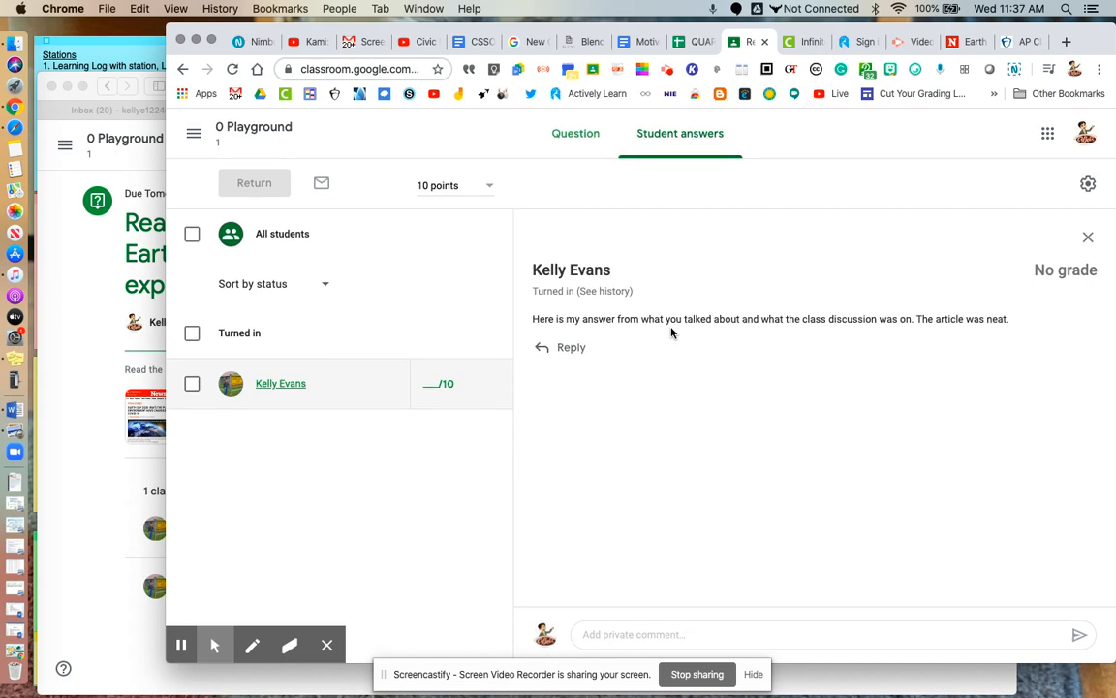
# Send the student a private comment with their initials followed by "Interesting ideas. Perhaps add more detail."
pyautogui.click(620, 636)
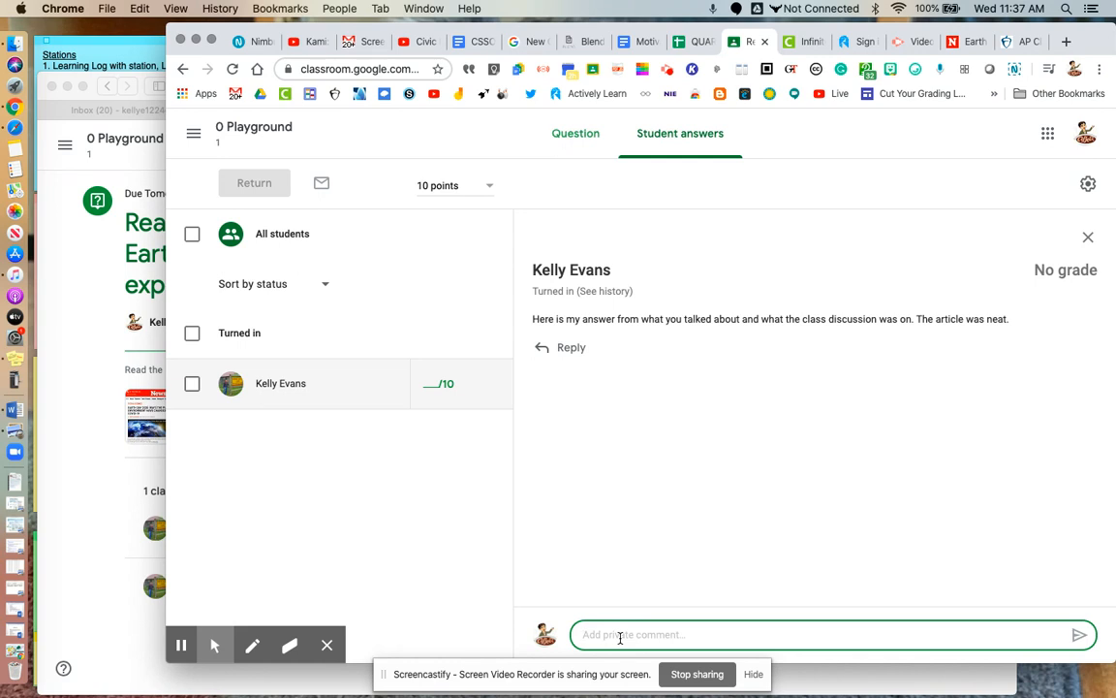
pyautogui.write('KE')
pyautogui.write('INt')
pyautogui.press('BackSpace')
pyautogui.press('BackSpace')
pyautogui.press('BackSpace')
pyautogui.write('ntereste')
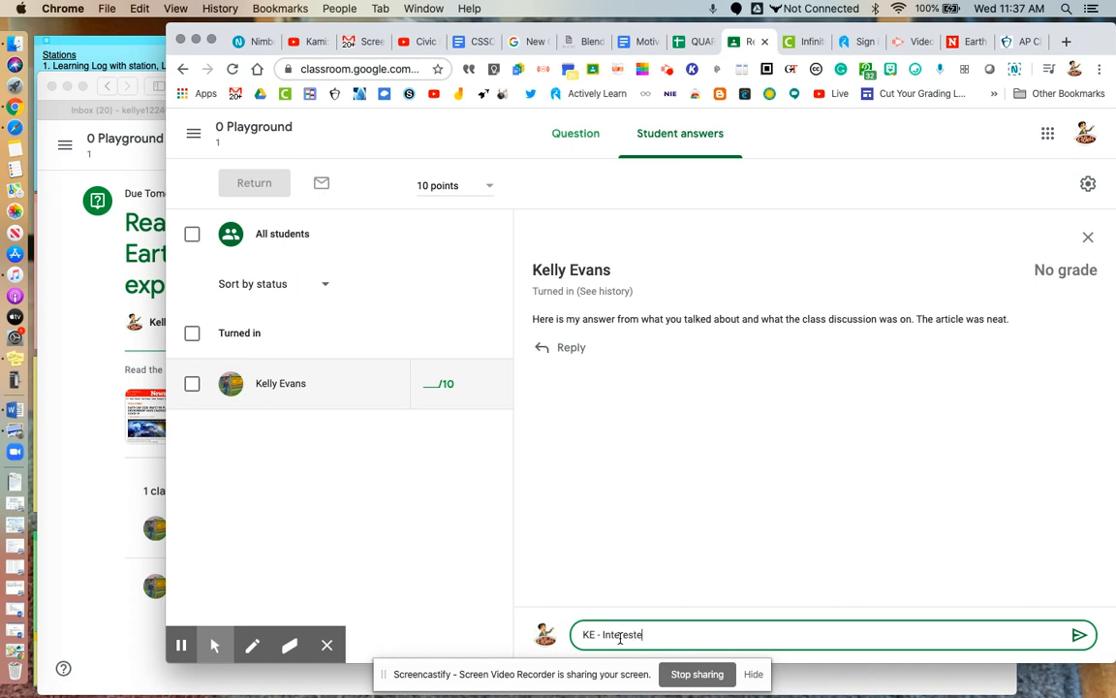
pyautogui.press('BackSpace')
pyautogui.write('ing ideas.  Perhaps add more t')
pyautogui.write('etail.')
pyautogui.click(1079, 635)
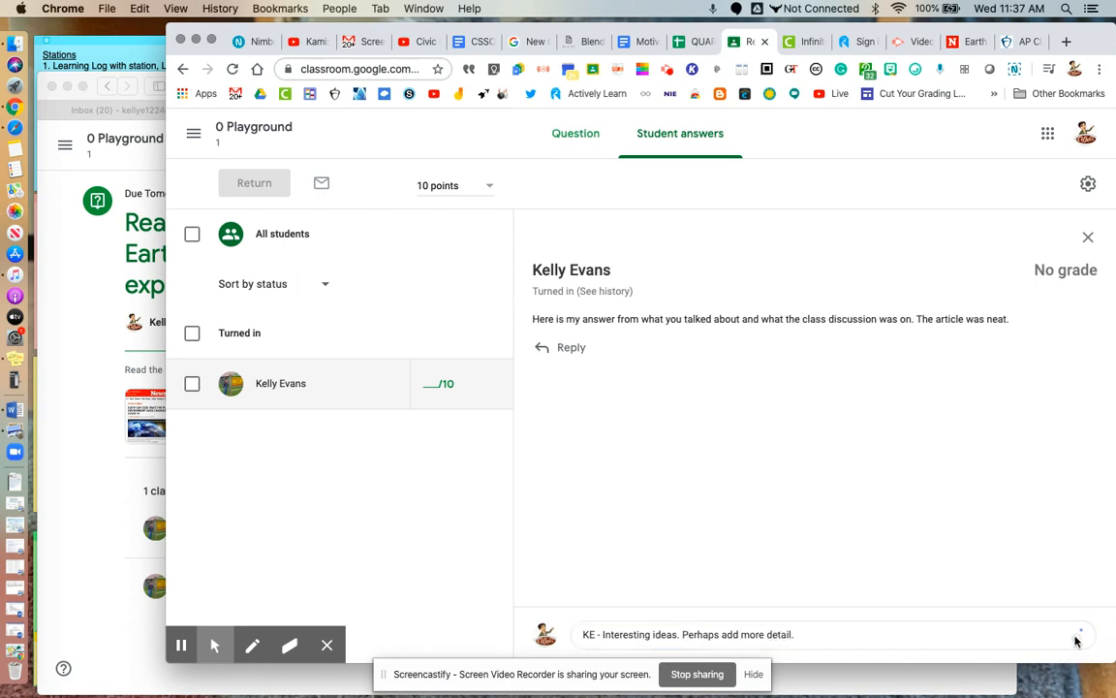